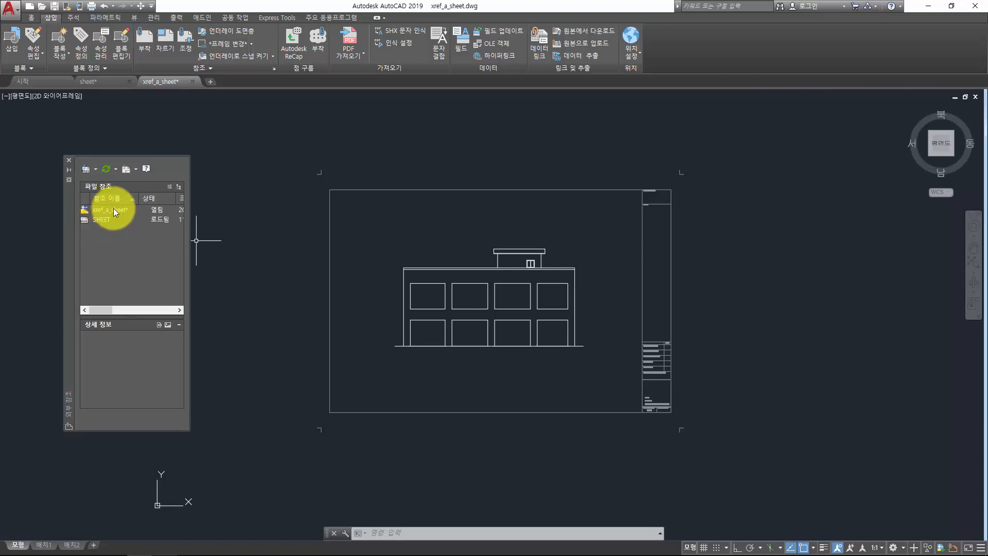
In the sheet drawing, draw a 420 by 297 rectangle through the outer corner marks around the title block frame.
mouse_move(101, 210)
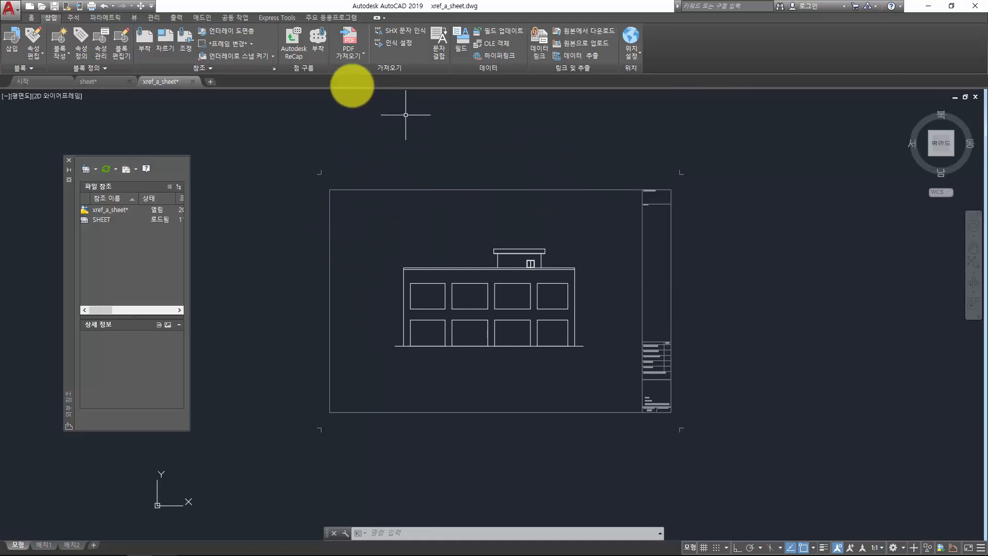
left_click(96, 79)
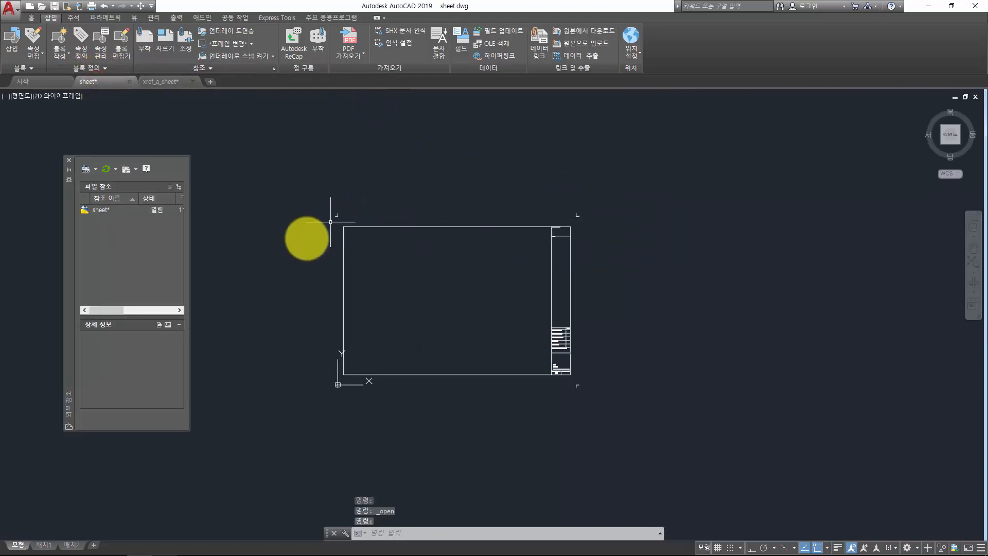
scroll(309, 236, "up", 2)
left_click(32, 18)
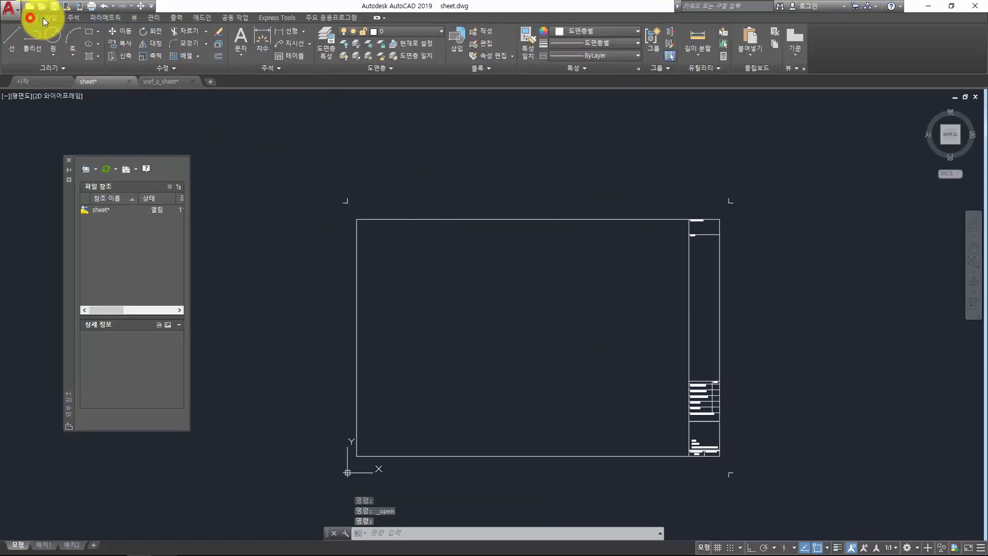
left_click(87, 32)
scroll(320, 199, "up", 3)
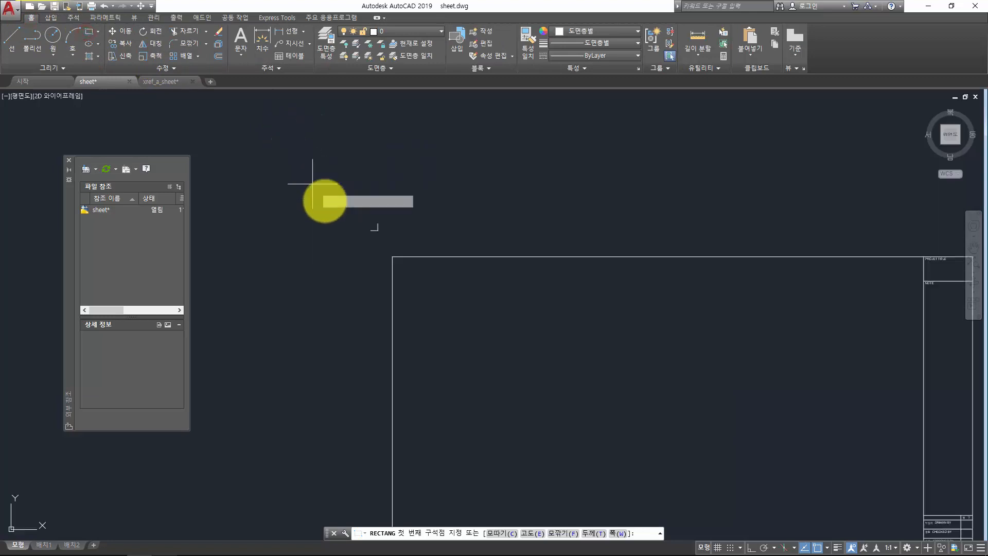
left_click(406, 249)
scroll(624, 371, "down", 4)
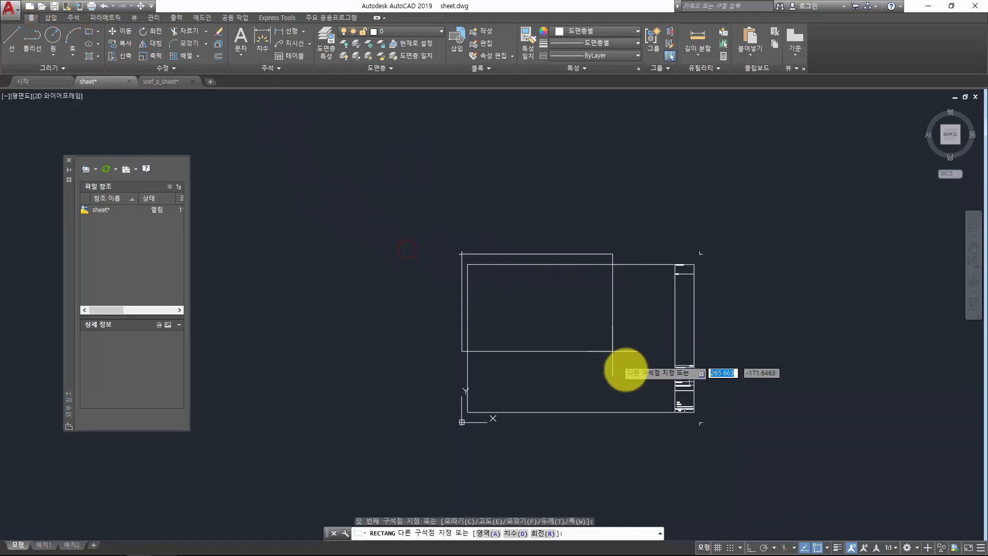
scroll(701, 433, "up", 4)
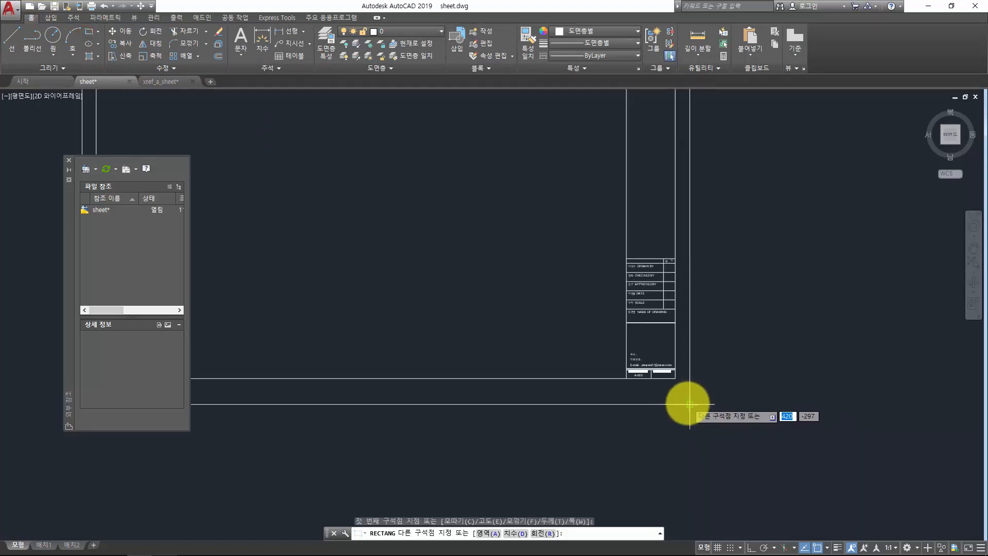
left_click(689, 404)
scroll(451, 303, "down", 4)
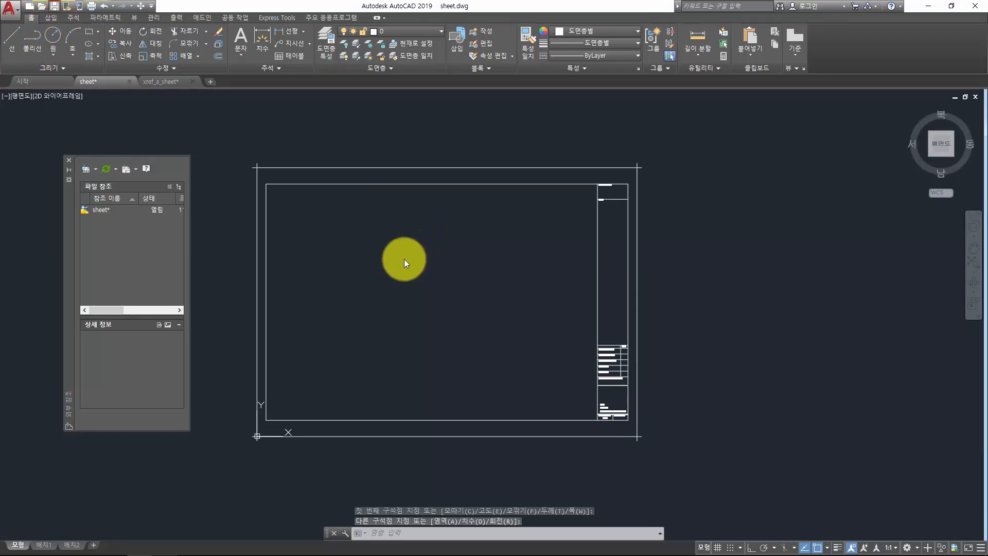
Save the sheet drawing and return to the xref_a_sheet drawing.
left_click(404, 259)
left_click(388, 237)
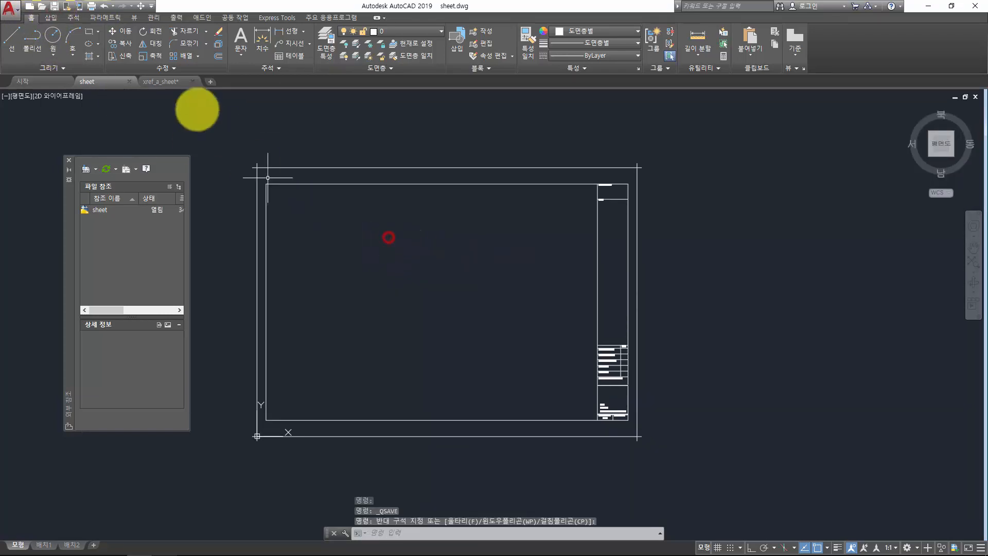
left_click(158, 83)
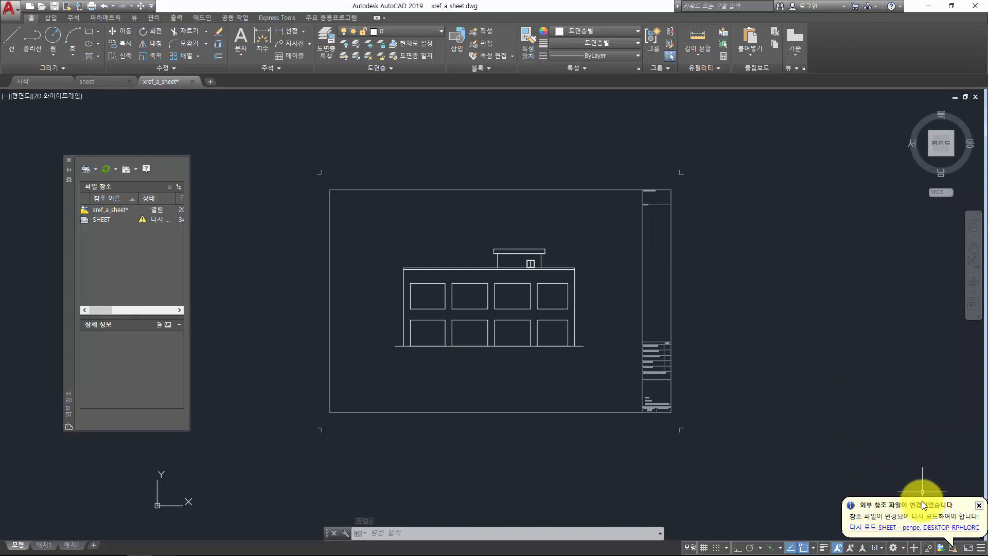
Examine the SHEET reference's status, size, type, date and path in the external references list.
left_click(97, 221)
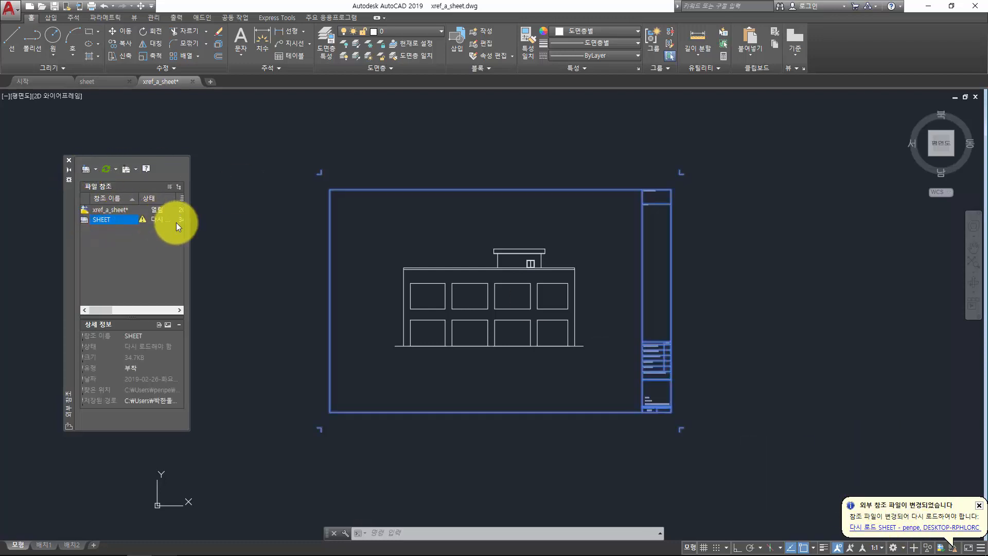
left_click_drag(190, 218, 290, 212)
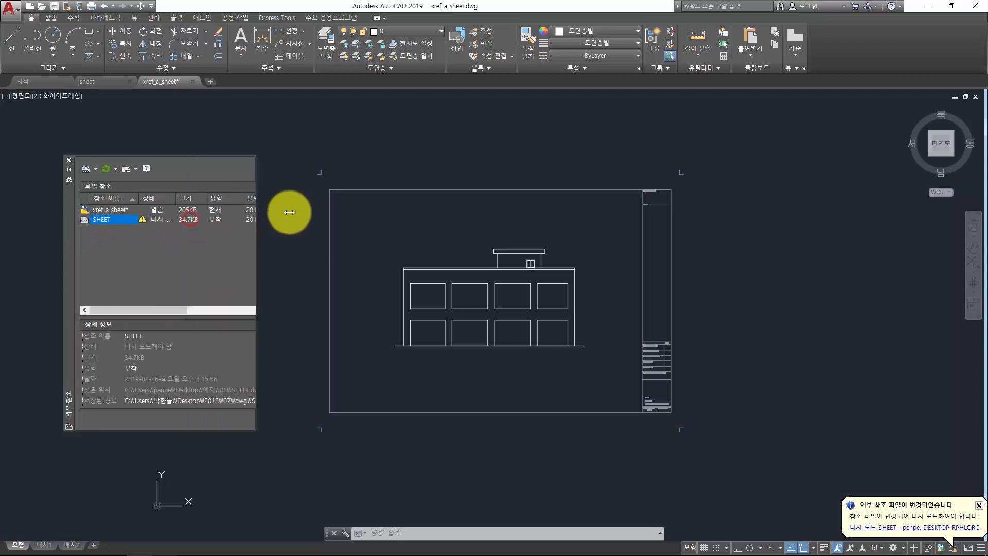
mouse_move(172, 197)
left_mouse_down()
mouse_move(211, 194)
mouse_move(167, 195)
left_mouse_up()
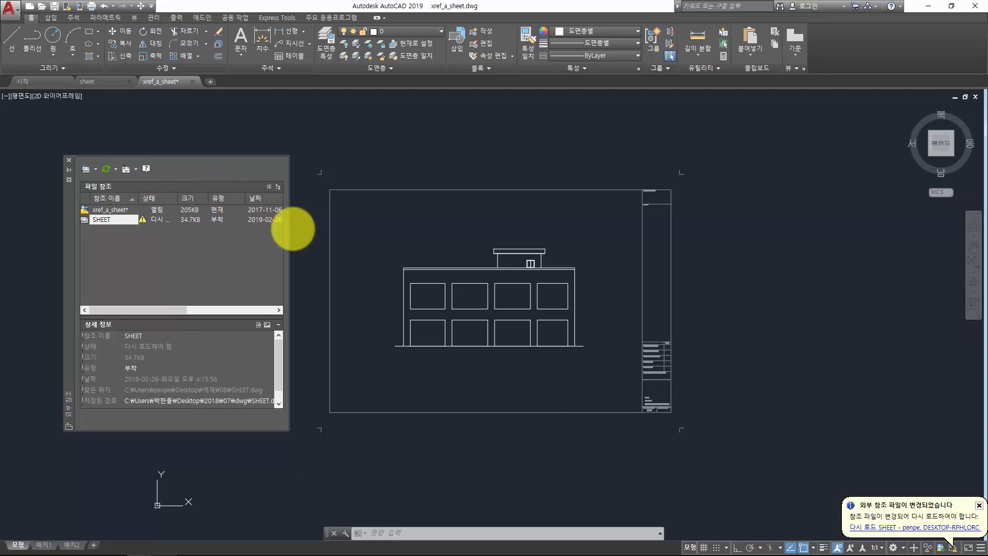
left_click(288, 228)
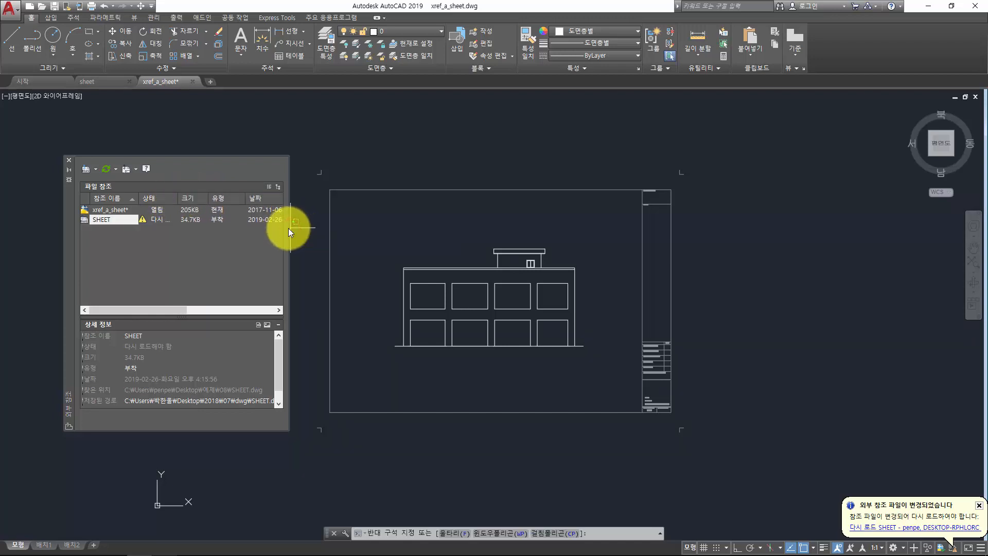
left_click_drag(289, 228, 195, 226)
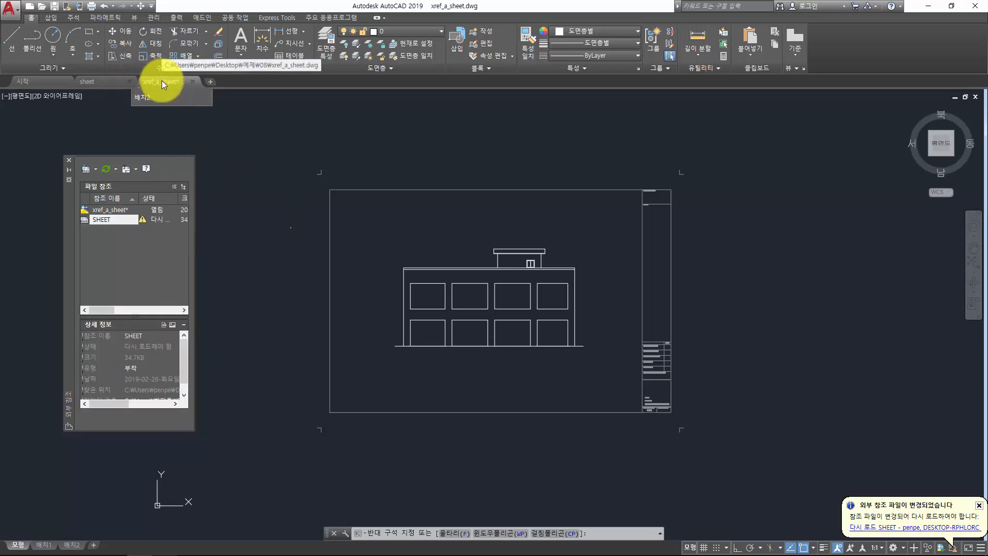
left_click(166, 103)
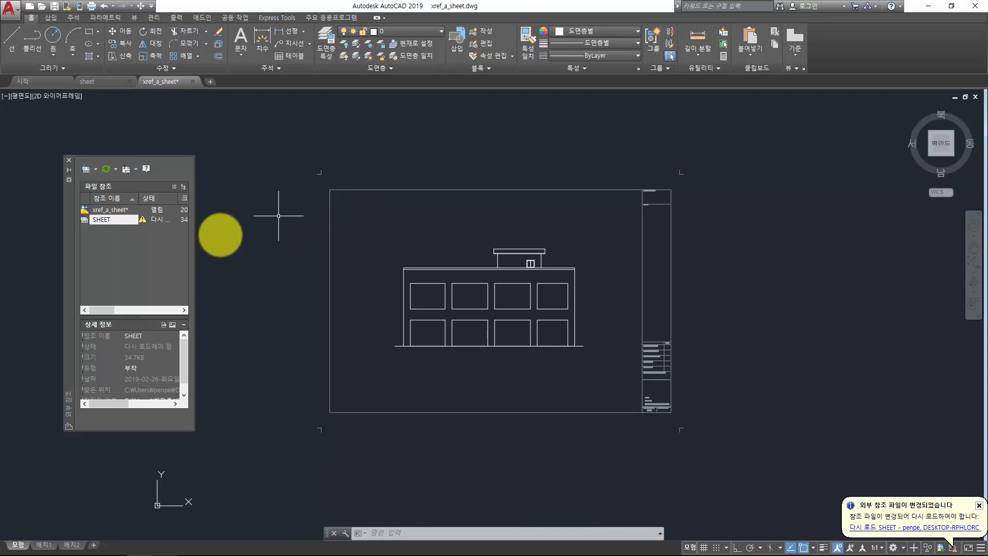
left_click(126, 234)
left_click(103, 219)
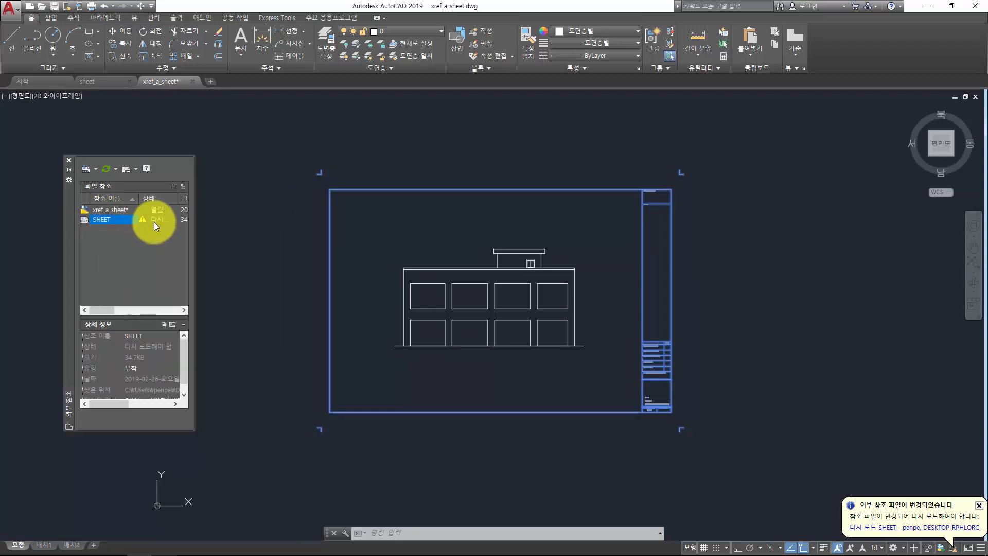
mouse_move(154, 222)
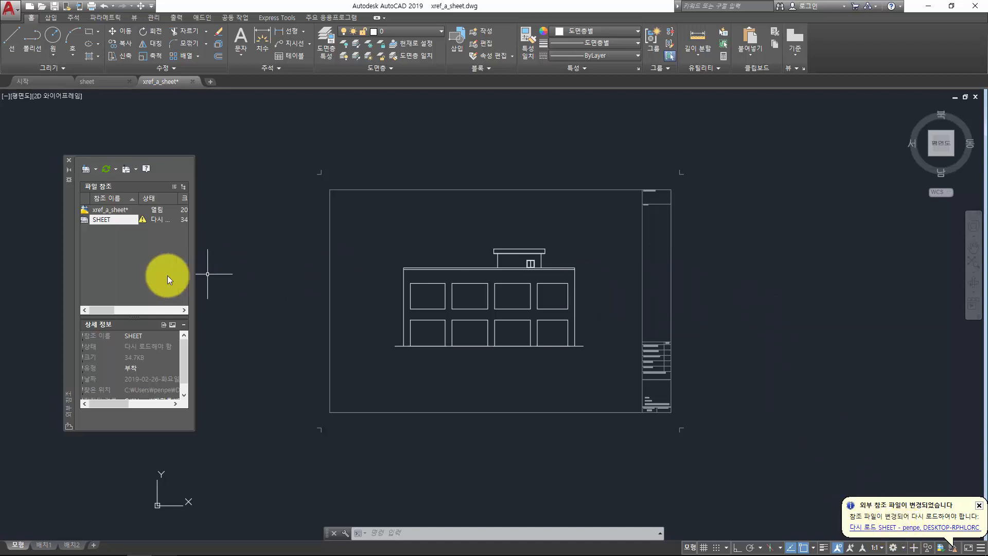
left_click(101, 249)
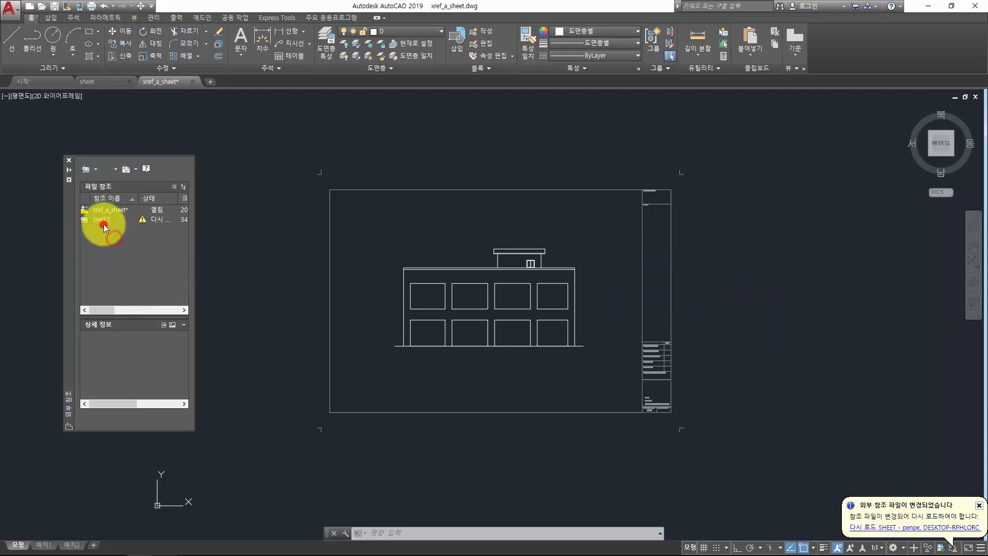
Reload the SHEET external reference in the xref_a_sheet drawing.
right_click(96, 220)
left_click(90, 229)
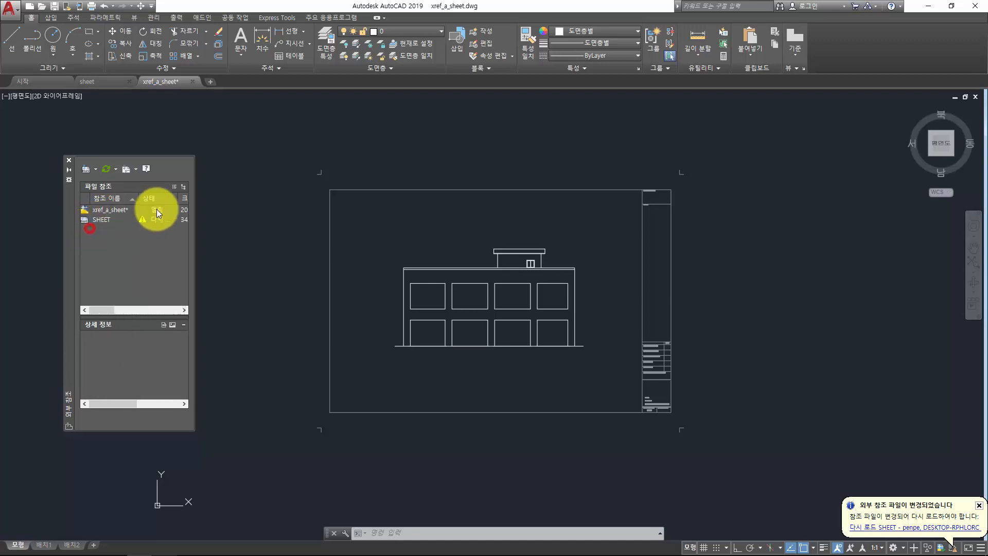
right_click(104, 219)
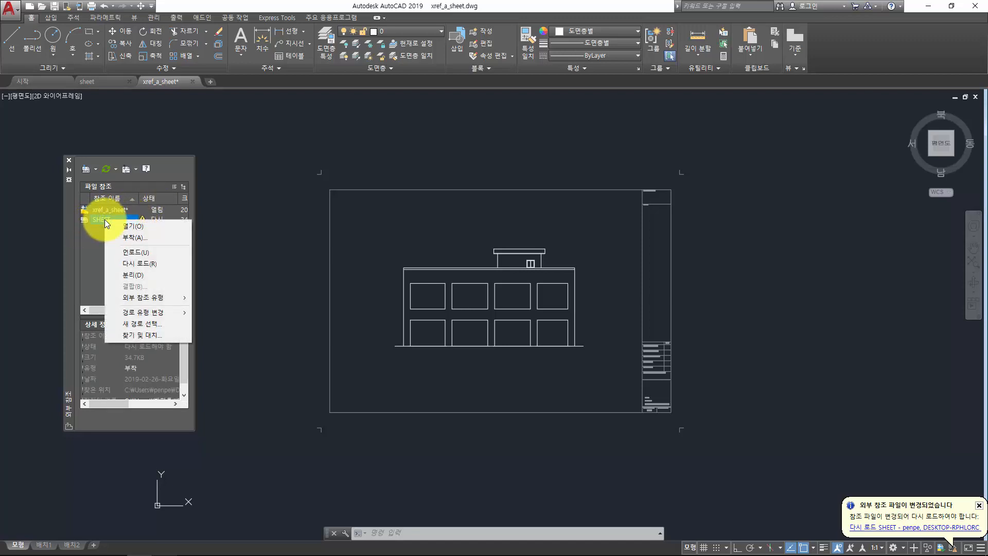
left_click(141, 262)
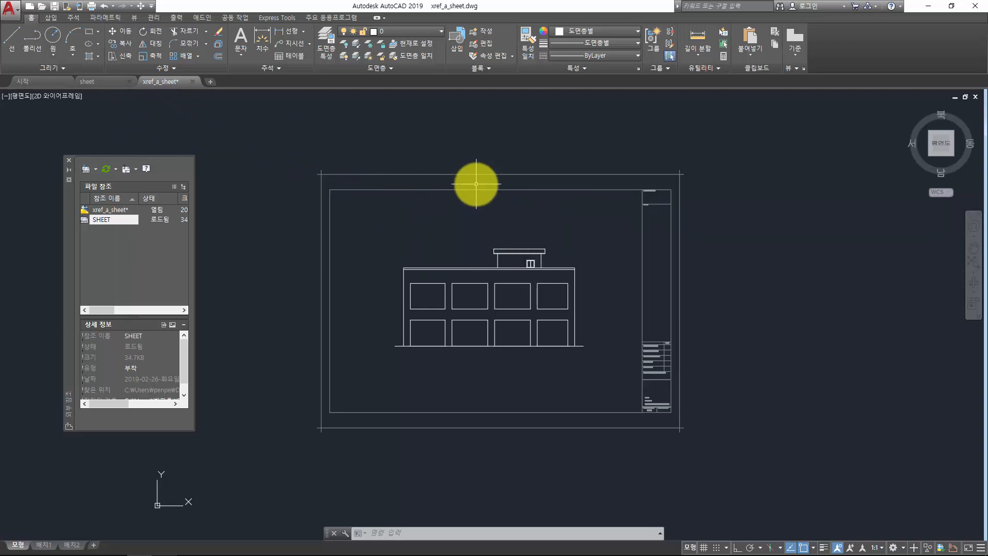
Compare the original sheet drawing with the reloaded SHEET reference in xref_a_sheet.
left_click(109, 82)
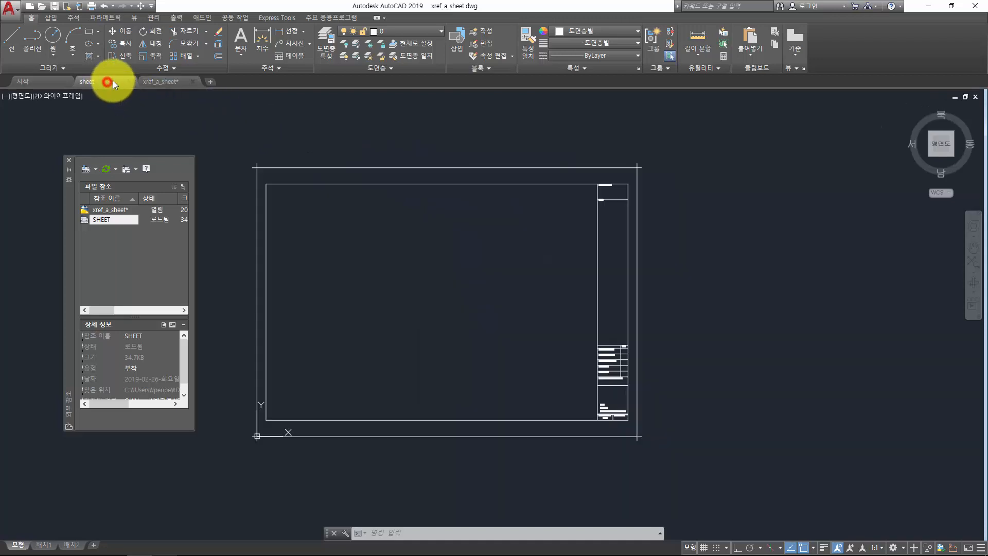
left_click(176, 84)
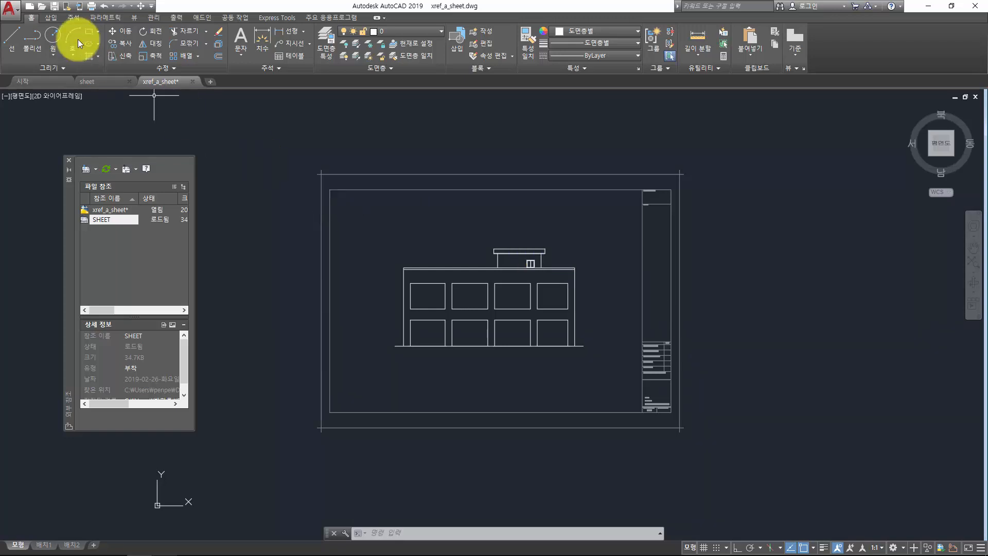
left_click(52, 18)
left_click(192, 66)
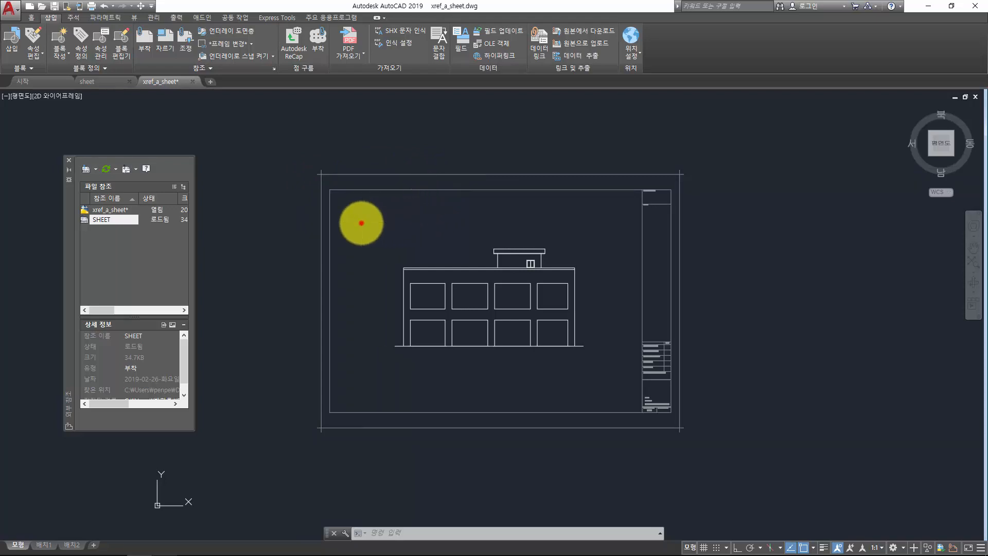
Copy the entire building elevation and paste it as a block in the empty area to the right of the sheet.
left_click_drag(361, 222, 618, 372)
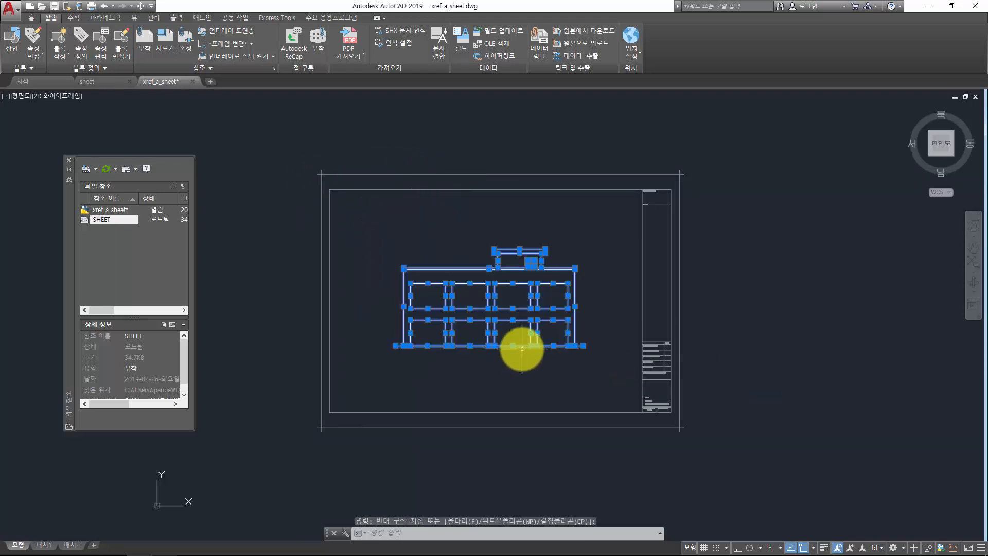
key("ctrl+c")
key("ctrl+shift+v")
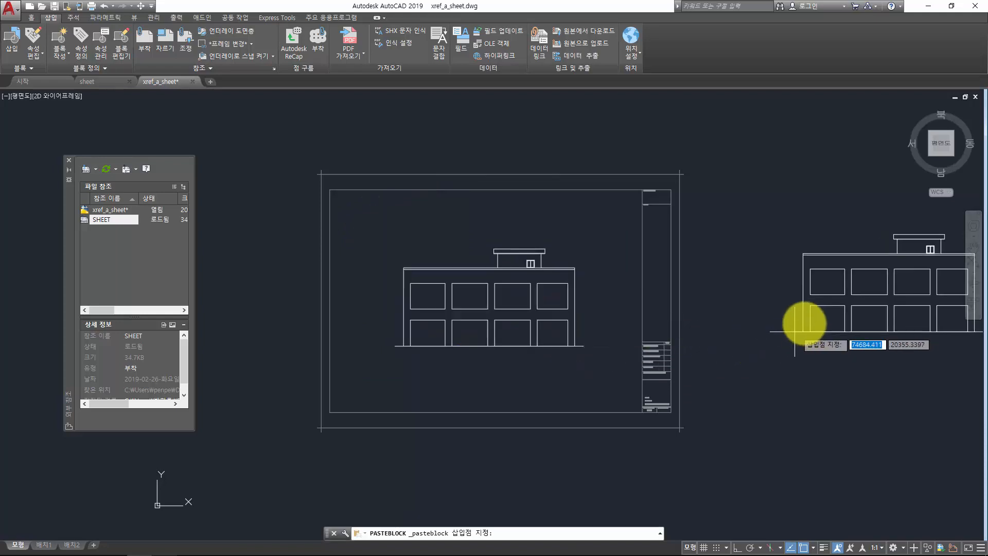
middle_click_drag(880, 350, 715, 361)
left_click(751, 302)
View the block definition editing dialog for the pasted building block and cancel it.
left_click(692, 232)
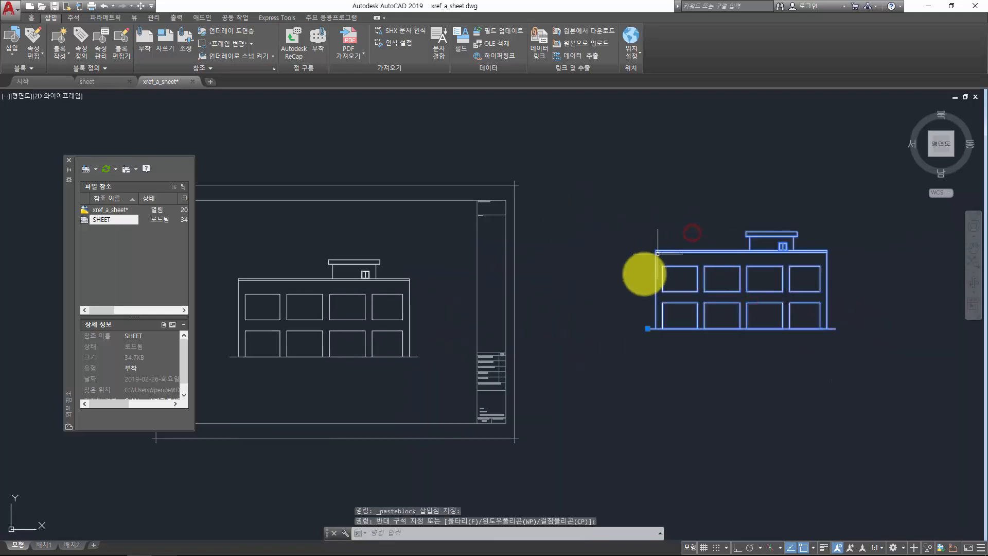
double_click(684, 252)
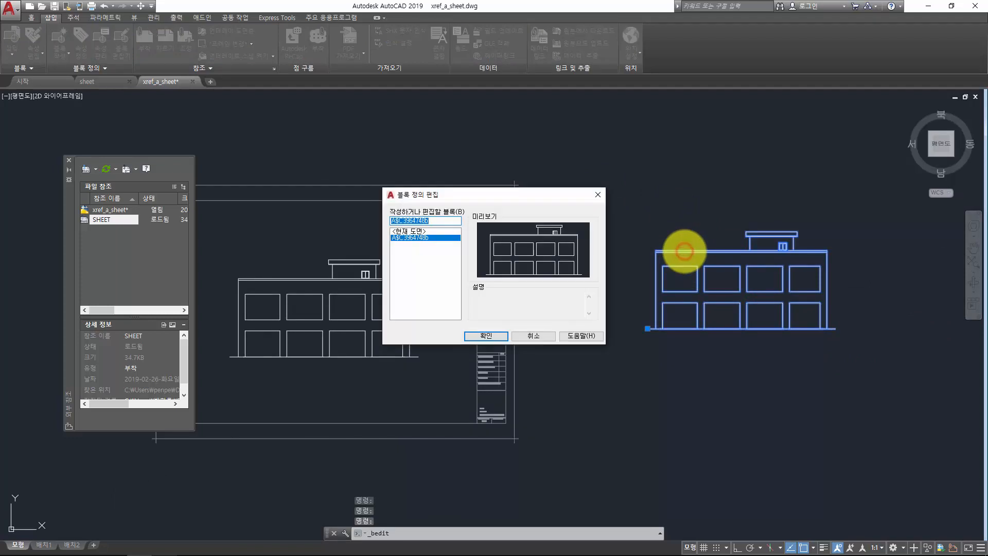
left_click(535, 335)
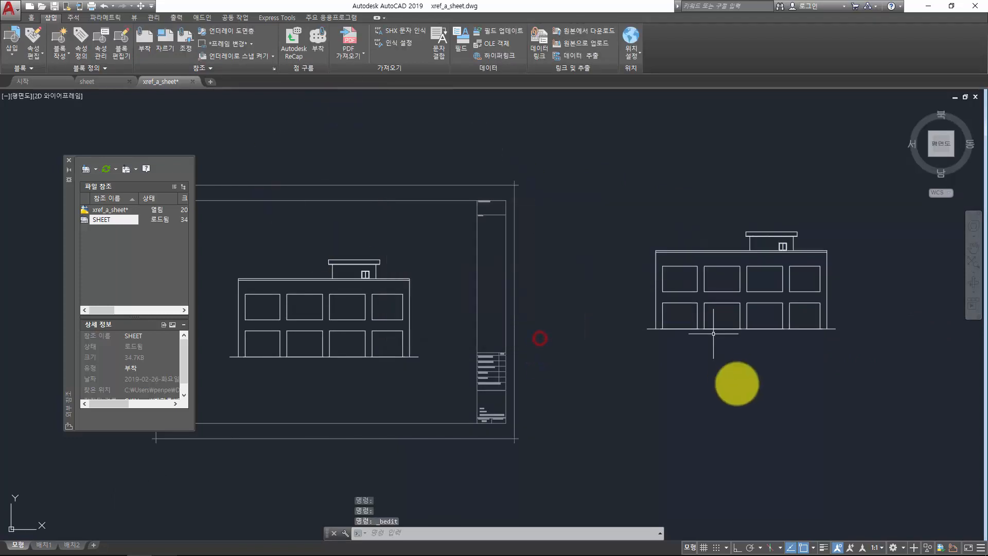
Try to edit the SHEET external reference in place from the xref_a_sheet drawing.
middle_click_drag(513, 282, 580, 280)
middle_click_drag(406, 248, 428, 216)
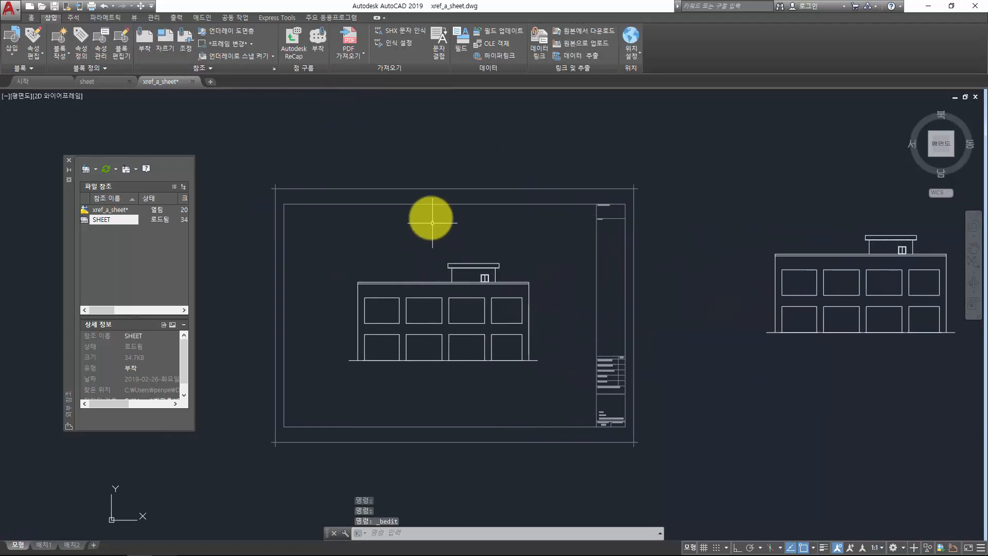
left_click(423, 204)
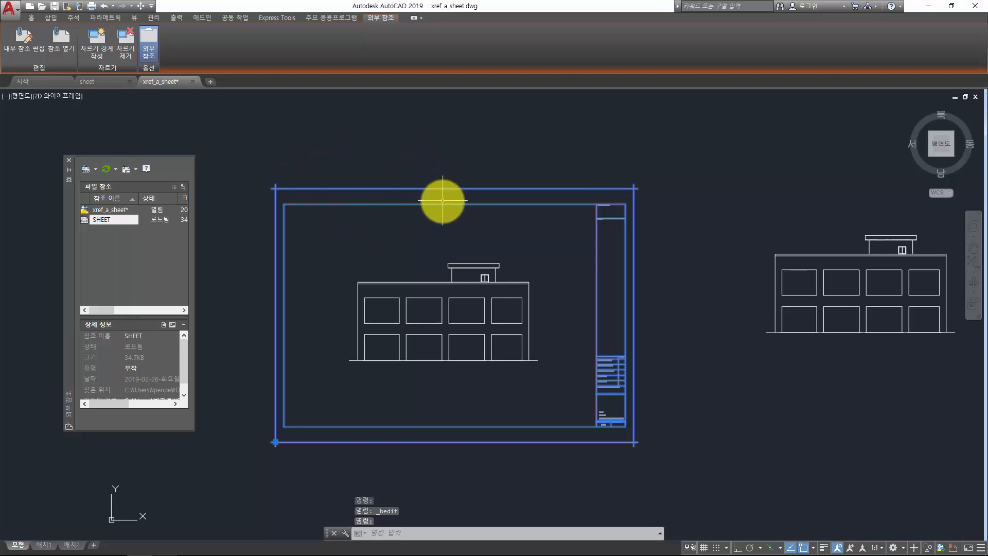
double_click(443, 204)
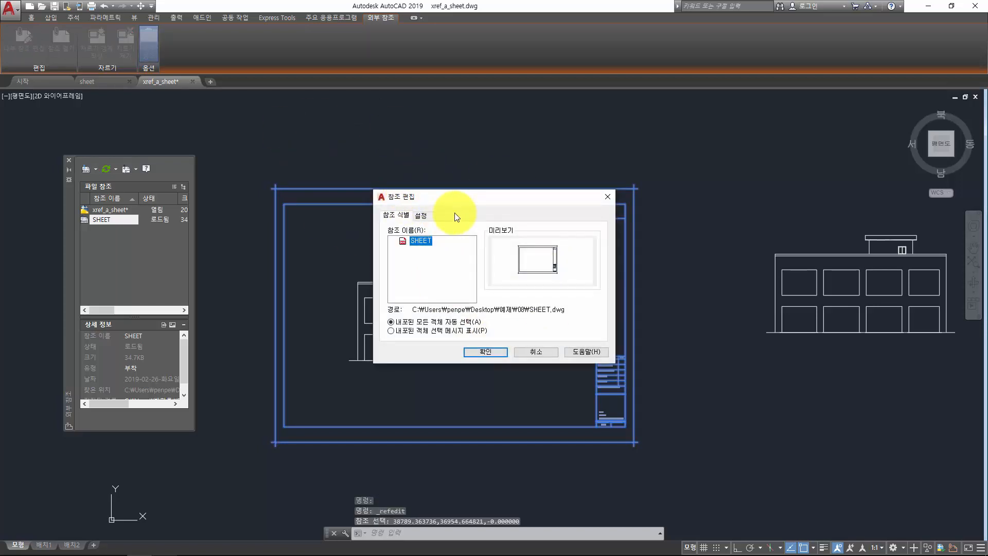
left_click(424, 259)
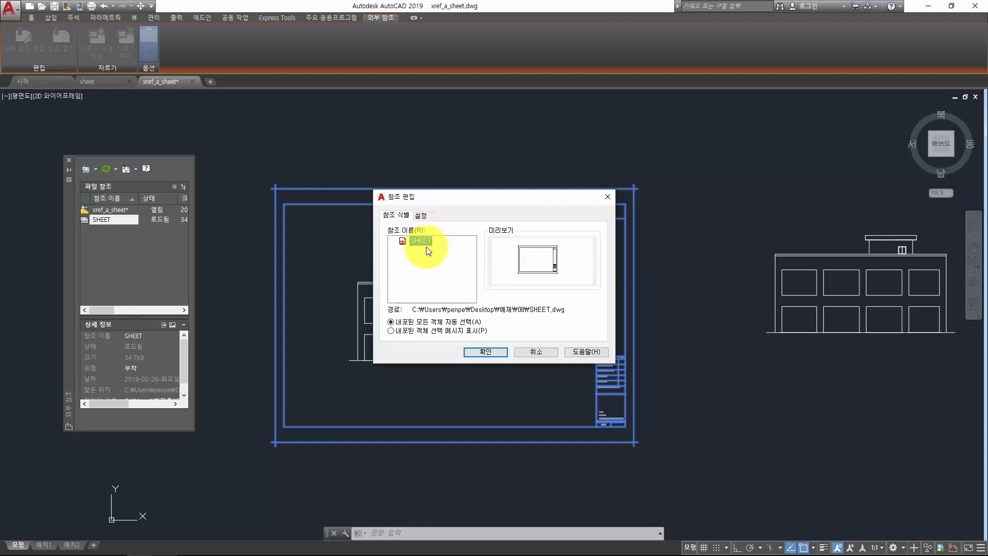
left_click(485, 350)
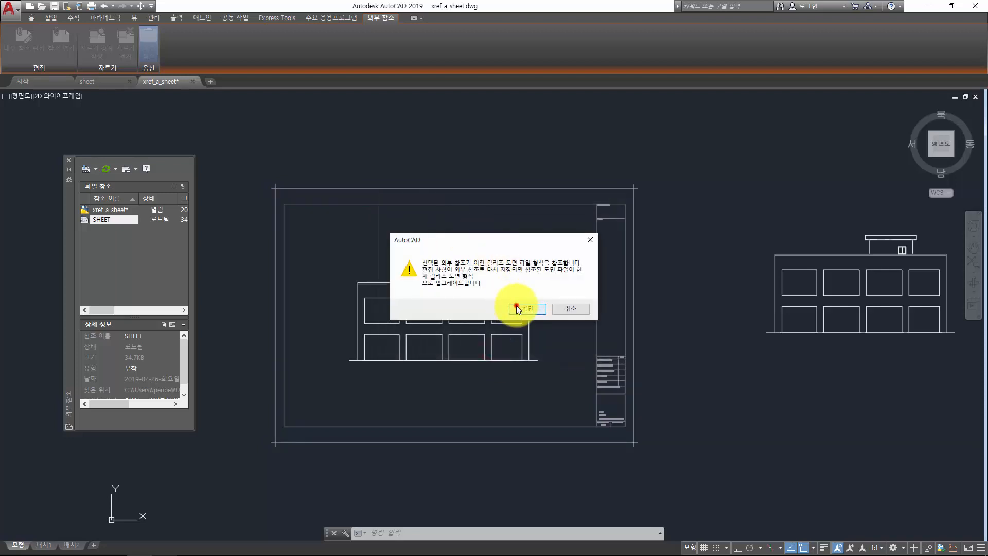
left_click(517, 305)
left_click(552, 309)
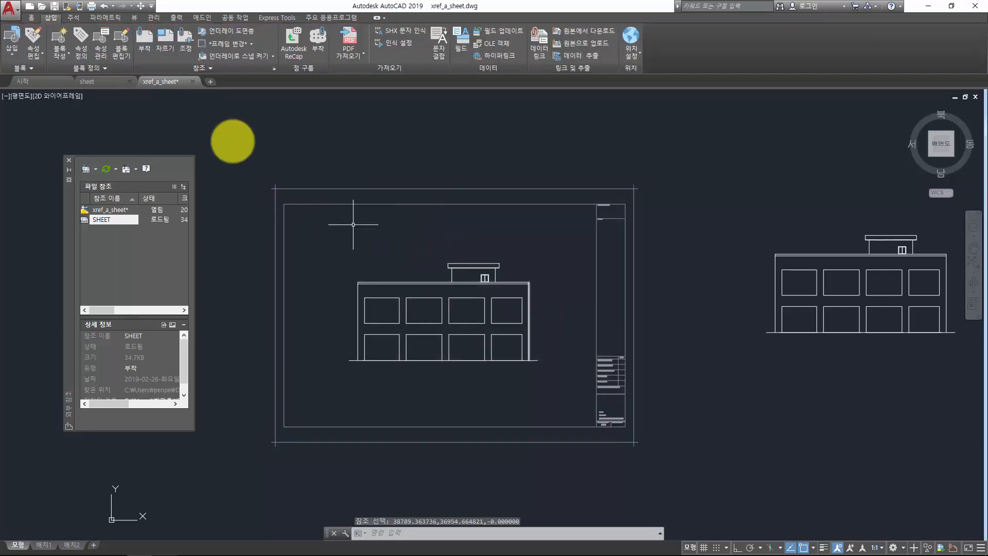
Close the original sheet drawing and open the SHEET reference for in-place editing from xref_a_sheet.
left_click(109, 81)
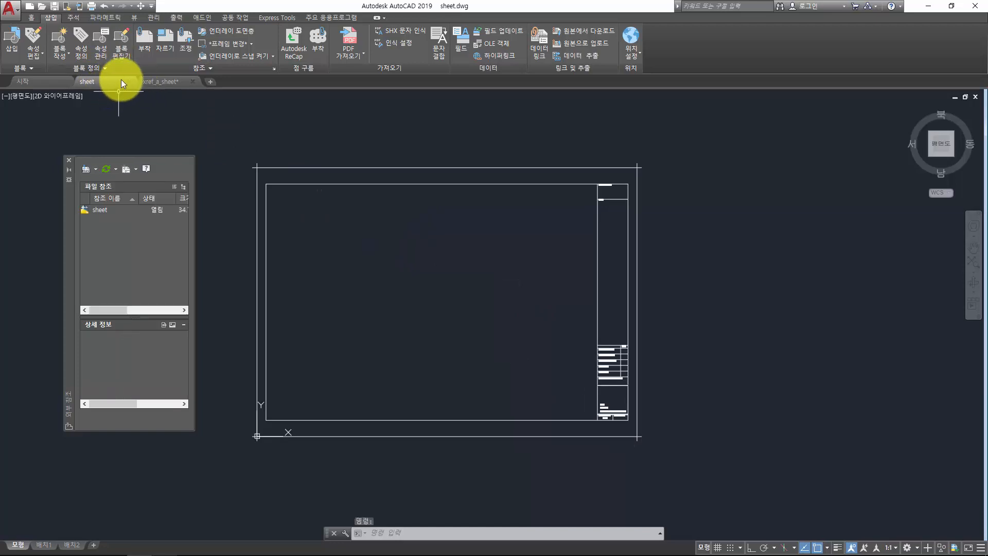
left_click(129, 81)
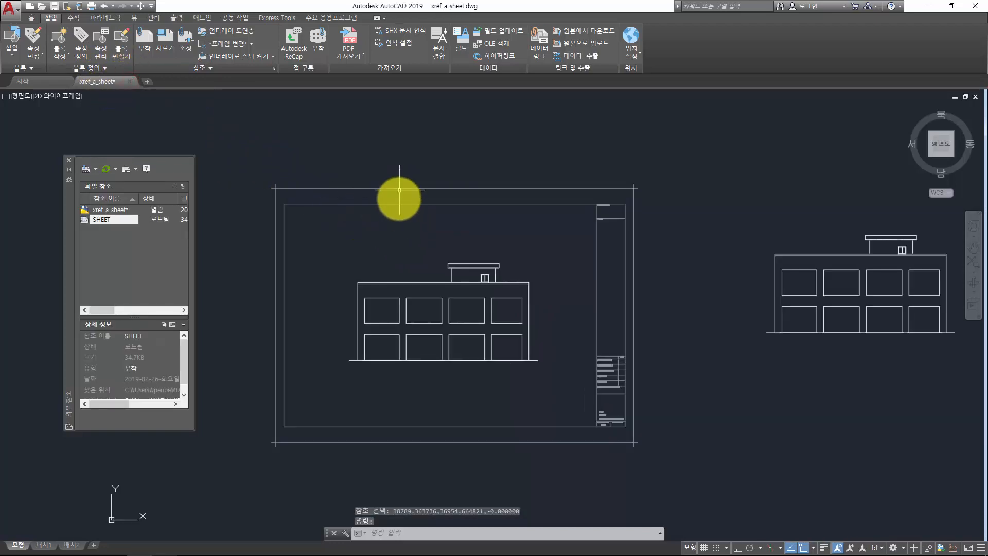
double_click(394, 204)
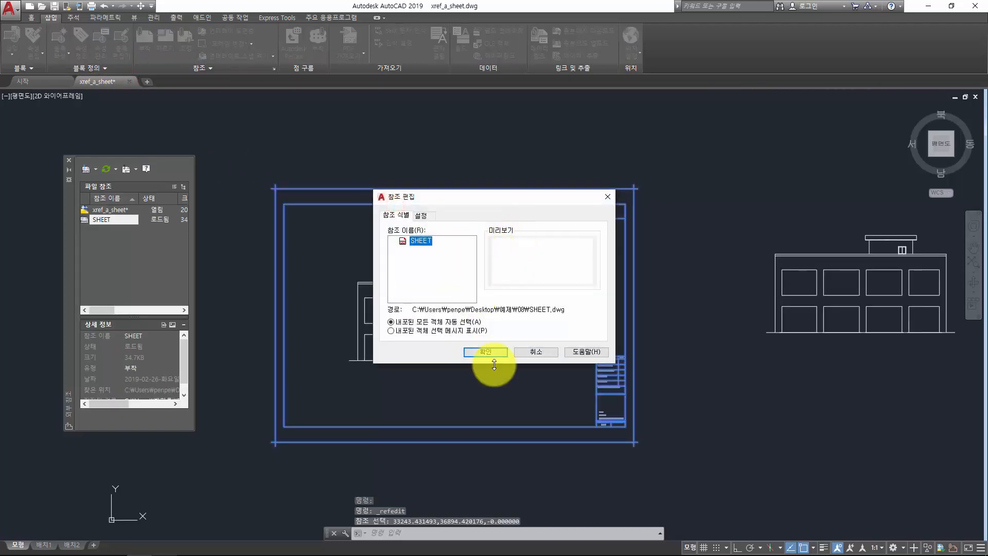
left_click(492, 353)
left_click(526, 304)
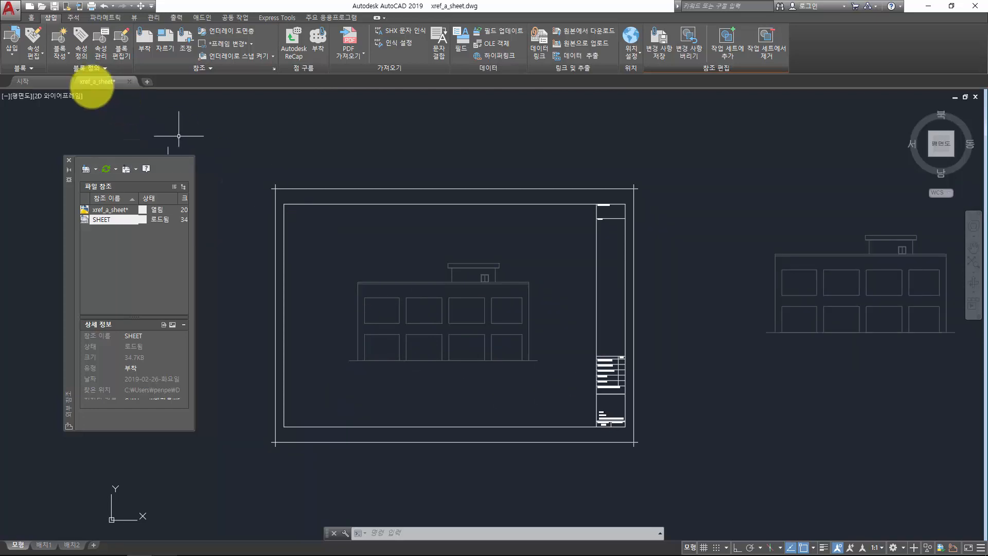
Draw a circle over the sheet frame's upper-left corner and save the changes back to the SHEET reference.
left_click(32, 19)
left_click(54, 41)
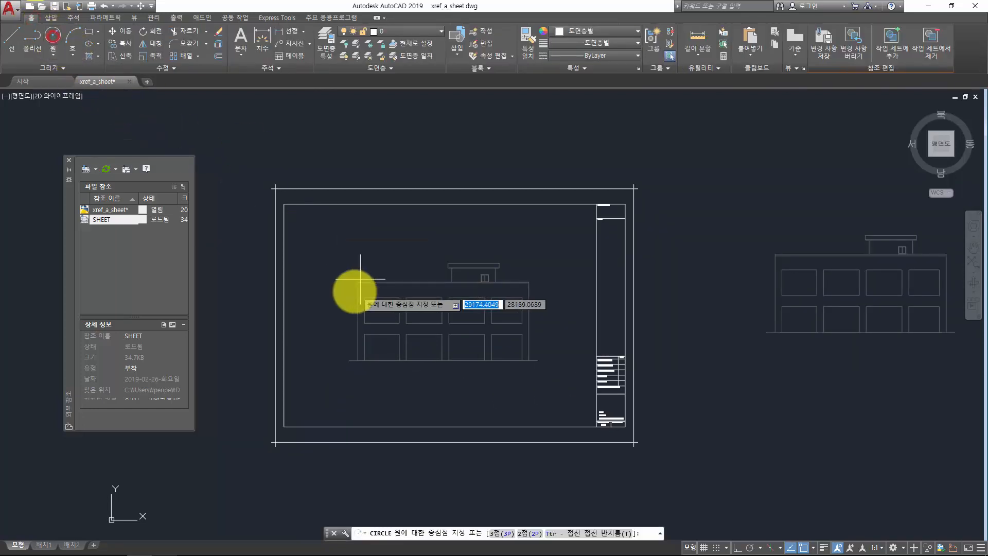
left_click(319, 234)
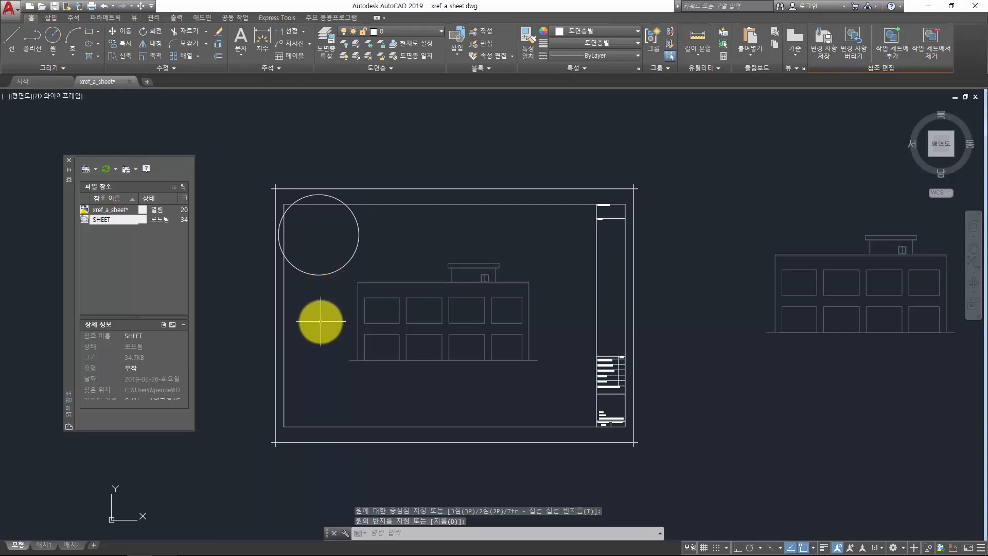
left_click(819, 38)
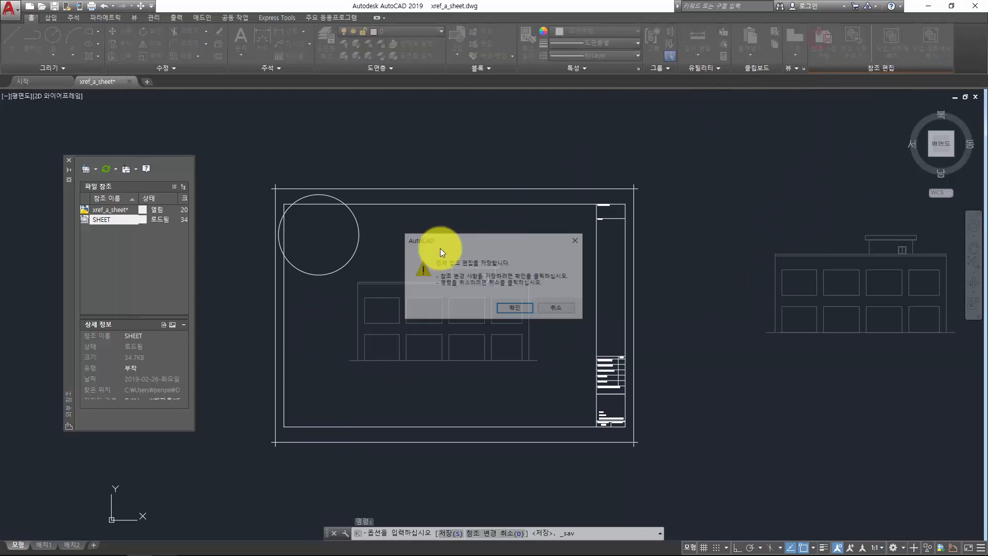
left_click(506, 307)
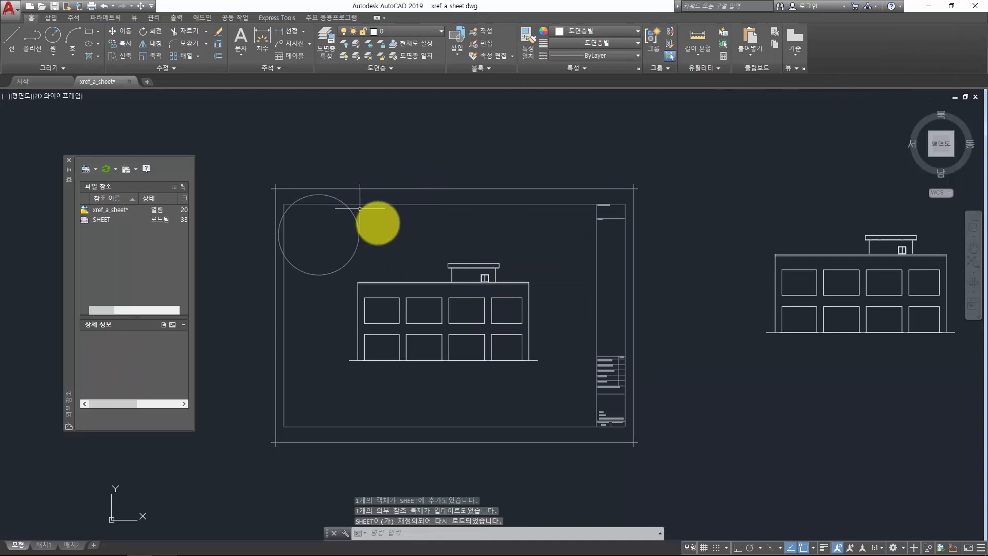
Select the updated reference, open the SHEET drawing to check the added circle, and return to xref_a_sheet.
left_click(358, 229)
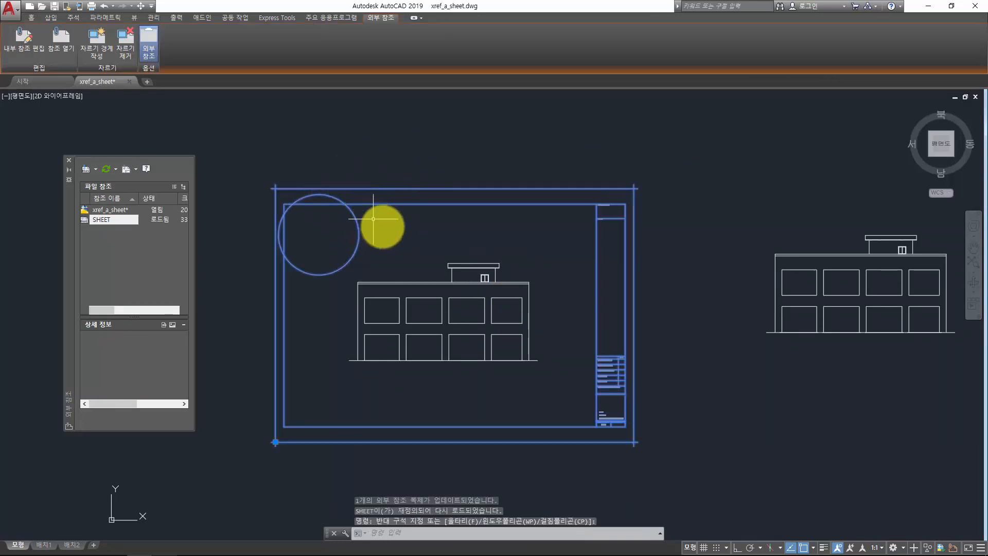
left_click(393, 226)
left_click(333, 254)
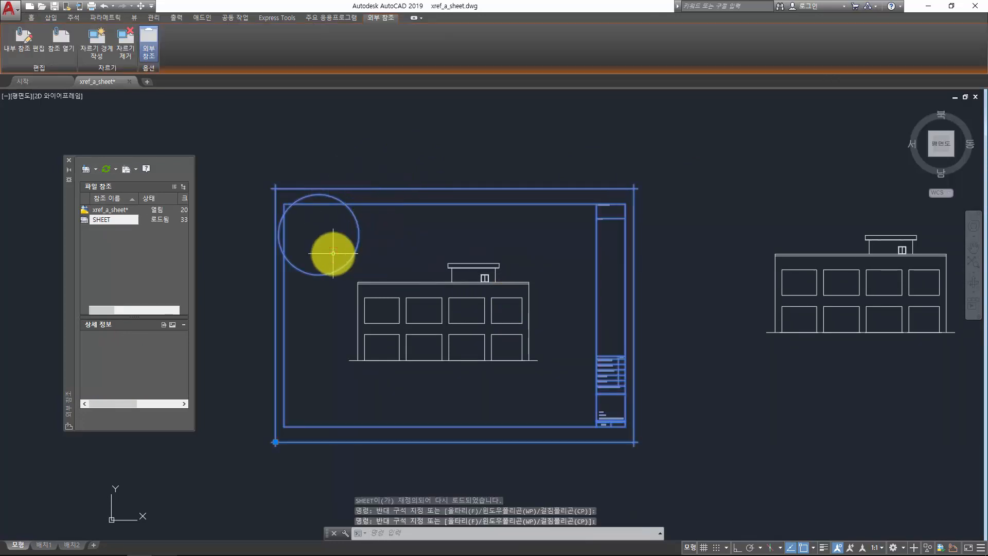
key("ctrl+o")
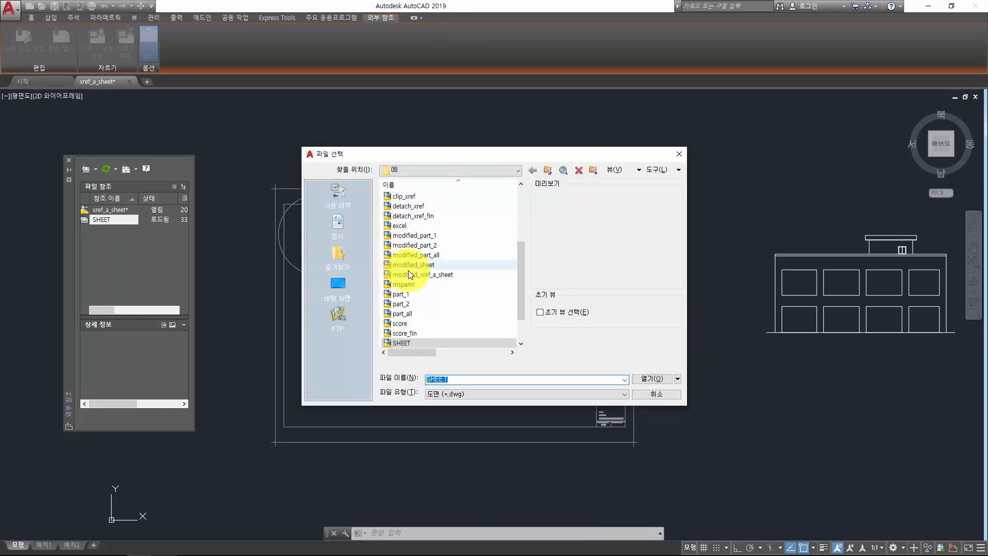
double_click(408, 343)
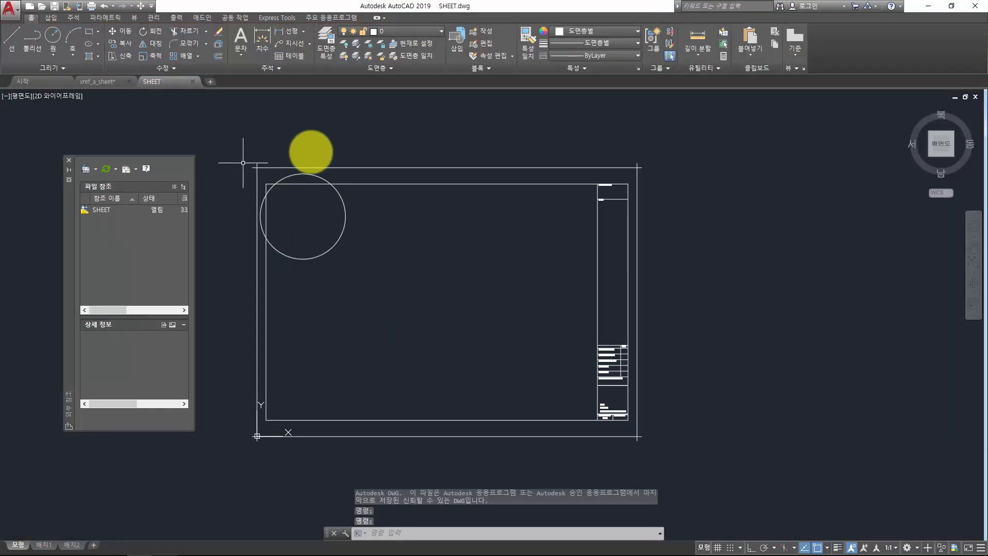
left_click(105, 81)
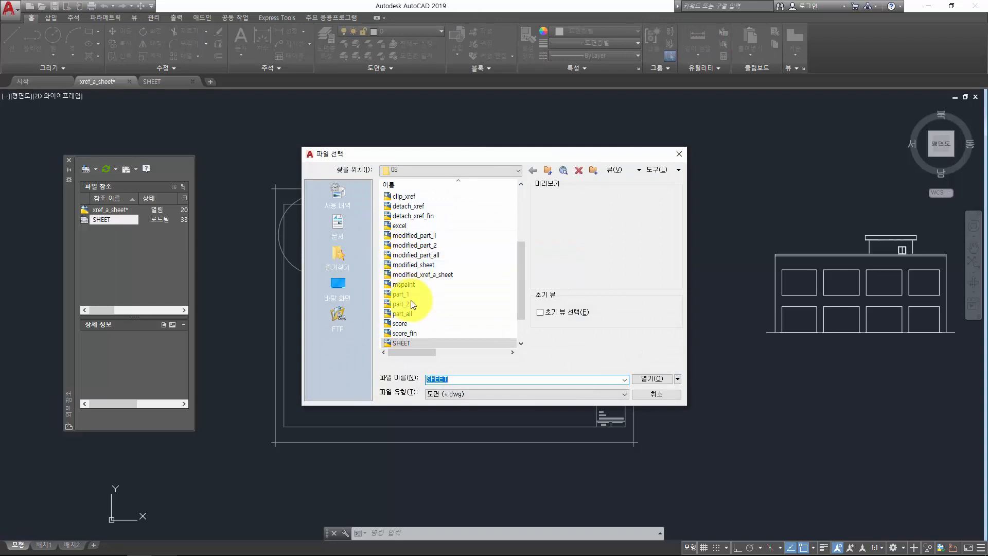
Open the part_all drawing and highlight its PART_1 and PART_2 external references in turn.
double_click(408, 315)
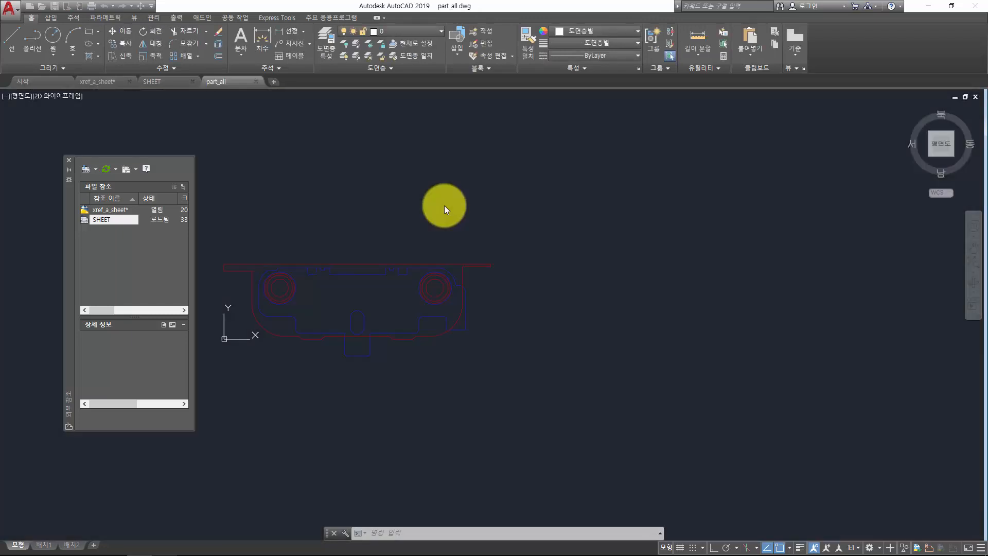
scroll(385, 286, "up", 2)
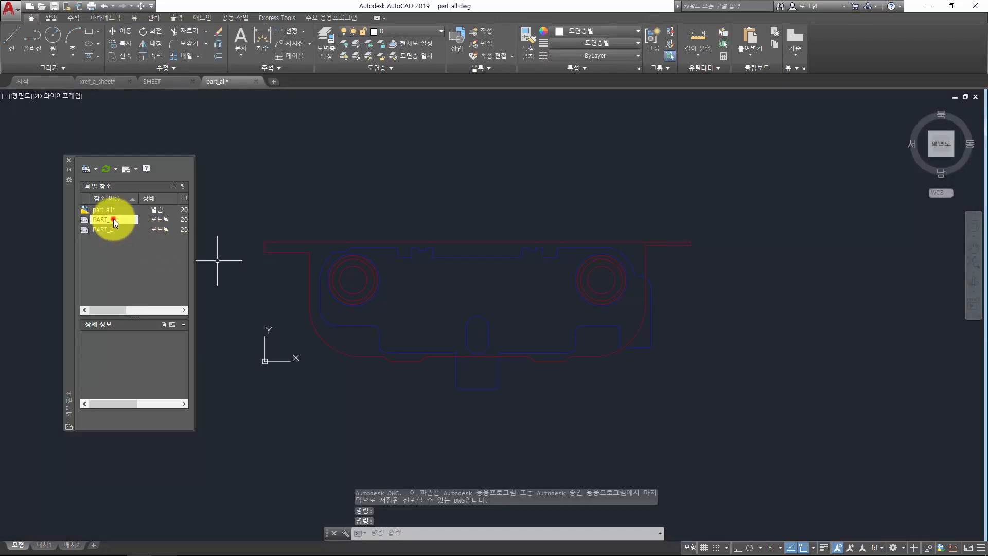
left_click(112, 220)
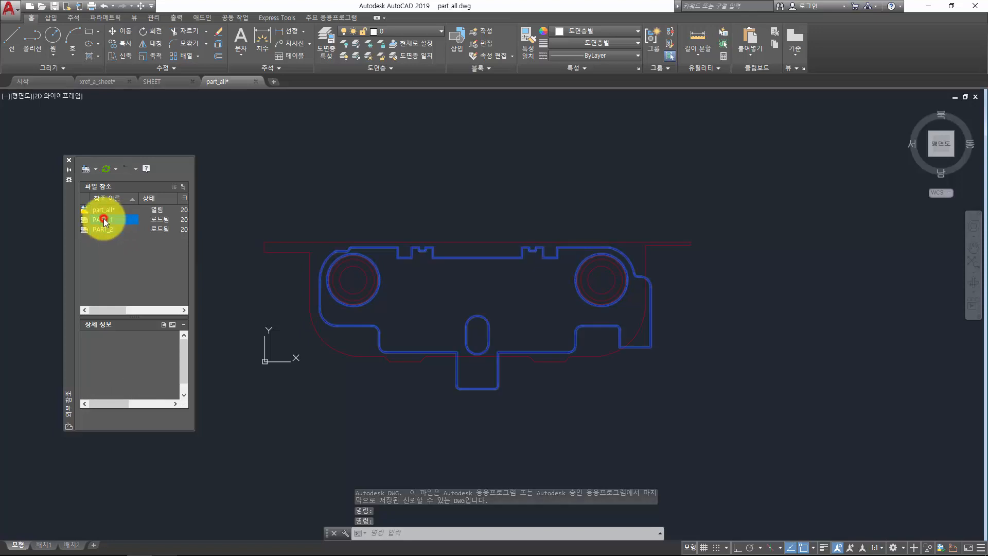
left_click(103, 228)
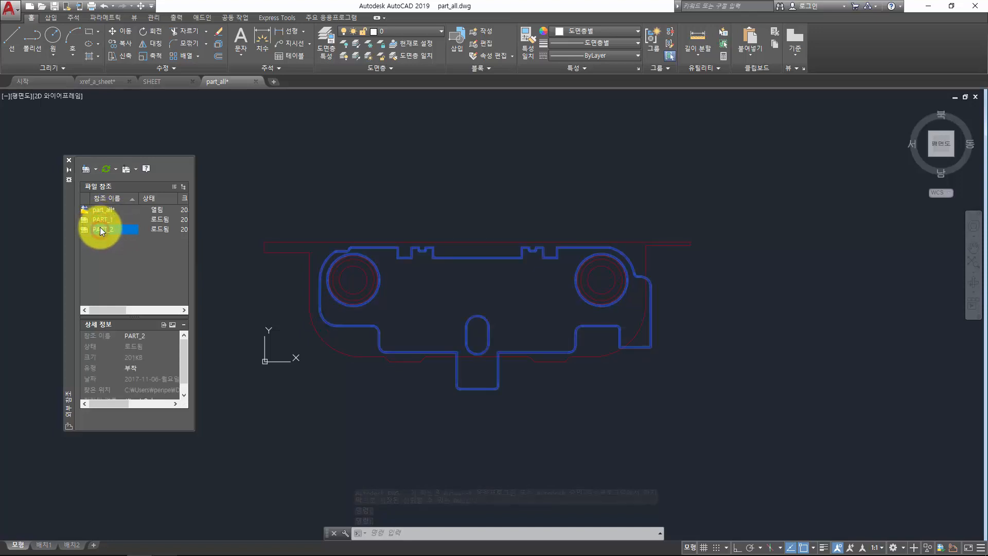
left_click(99, 219)
left_click(98, 230)
left_click(439, 174)
left_click(393, 239)
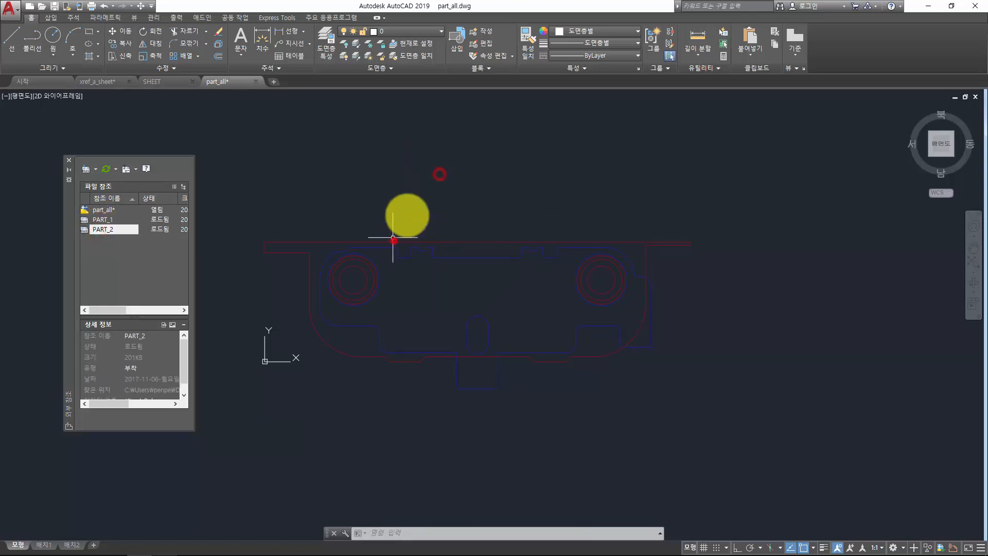
key("Escape")
scroll(433, 253, "up", 4)
key("Escape")
key("Escape")
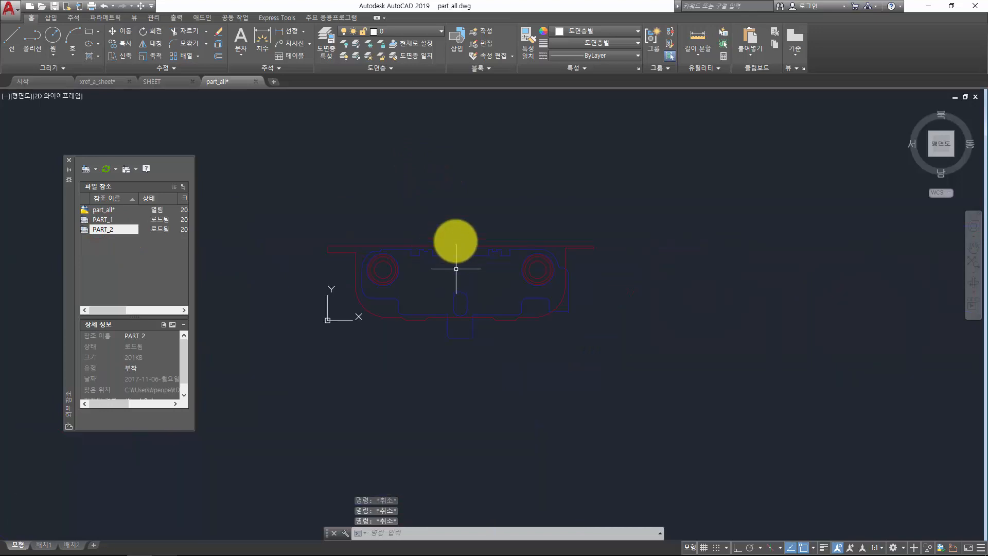
Set the 2D model space background color to white in the drawing window color options.
key("Return")
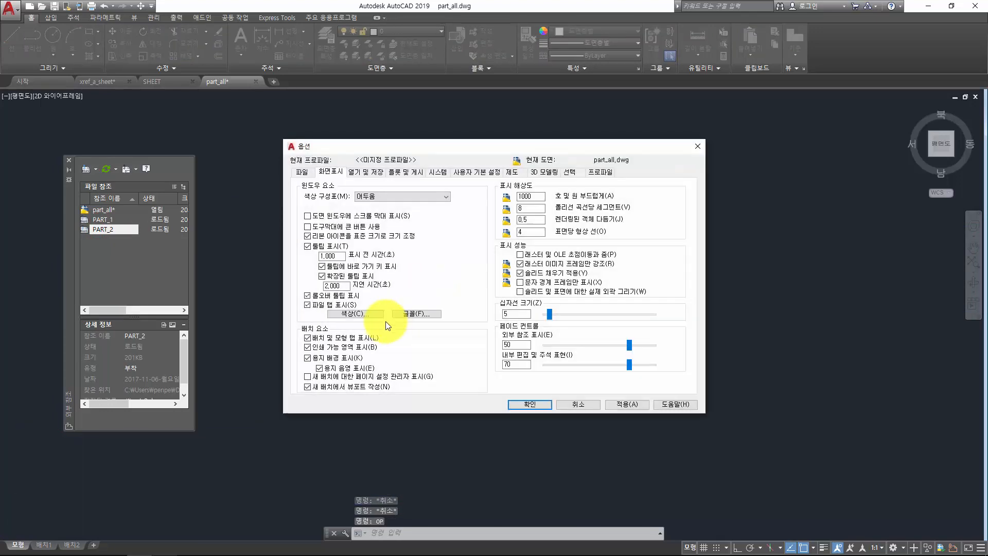
left_click(355, 313)
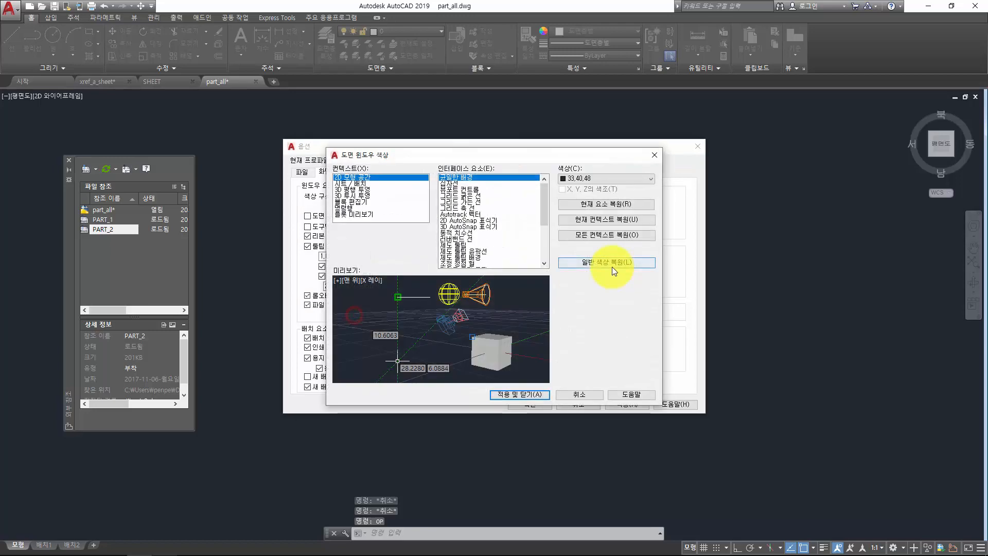
left_click(590, 179)
left_click(586, 233)
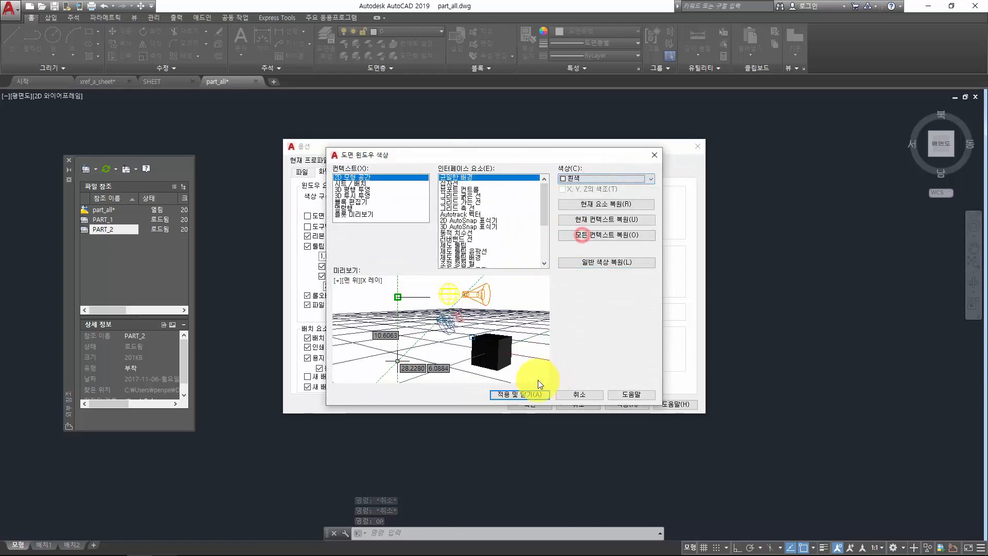
left_click(540, 394)
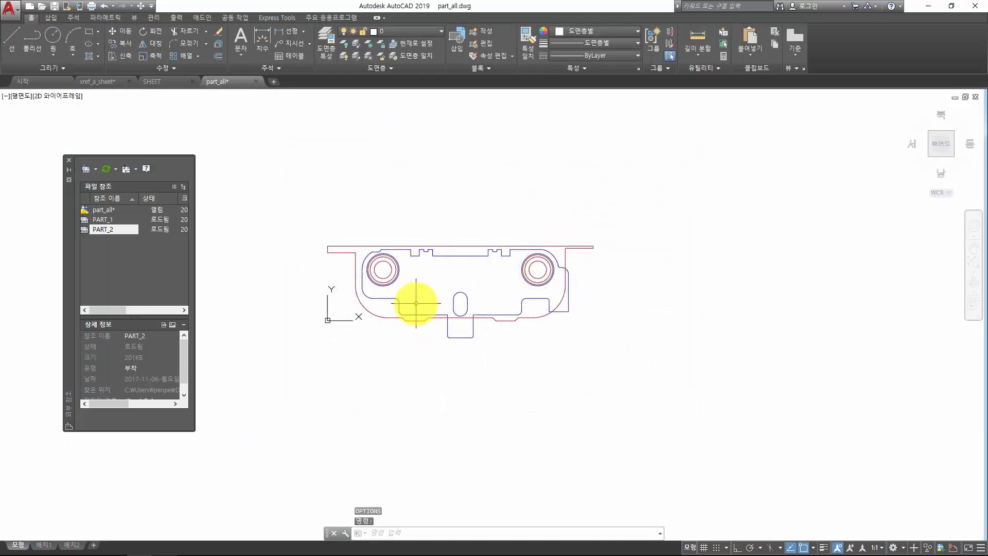
Select the blue PART_2 outline and the red PART_1 outline in turn to identify each reference's geometry.
scroll(419, 286, "up", 6)
key("Escape")
left_click(597, 227)
left_click(549, 160)
left_click(559, 155)
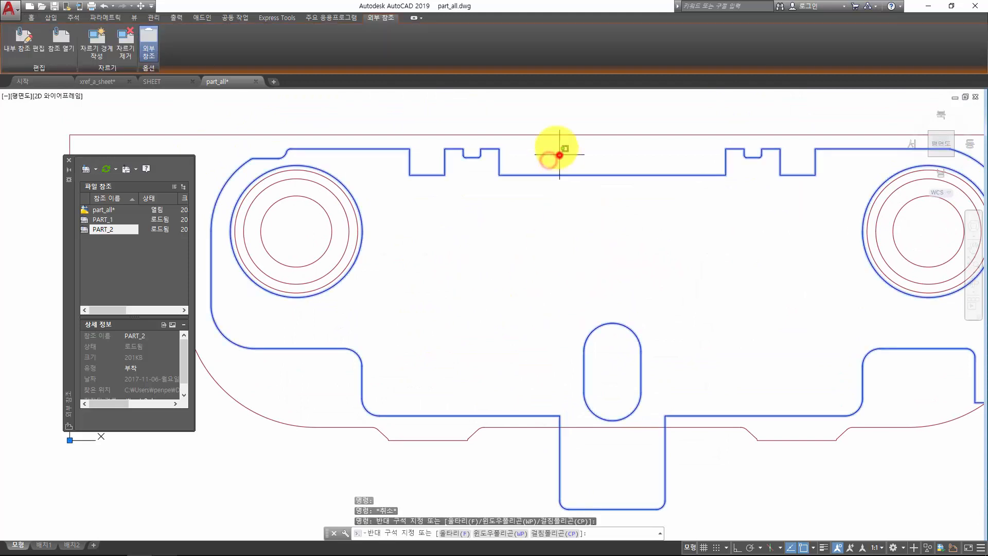
key("Escape")
key("Escape")
key("Escape")
left_click(556, 115)
left_click(542, 158)
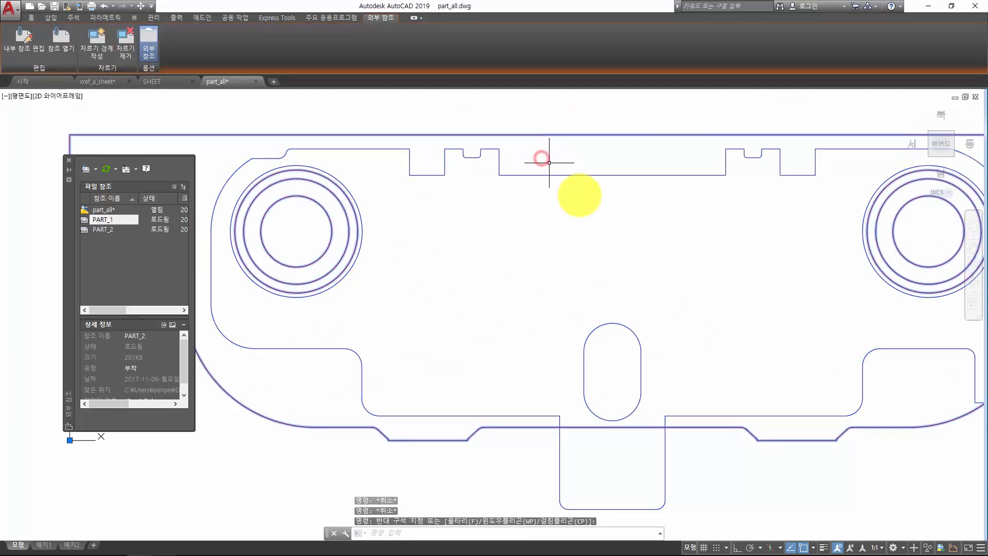
key("Escape")
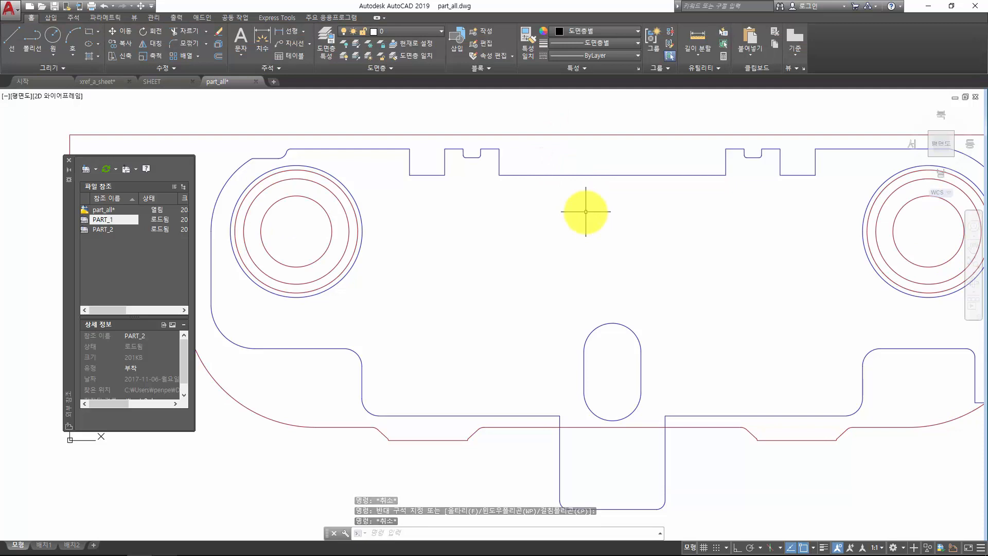
Select the PART_2 reference, view its reference editing dialog, and cancel it.
scroll(613, 227, "down", 2)
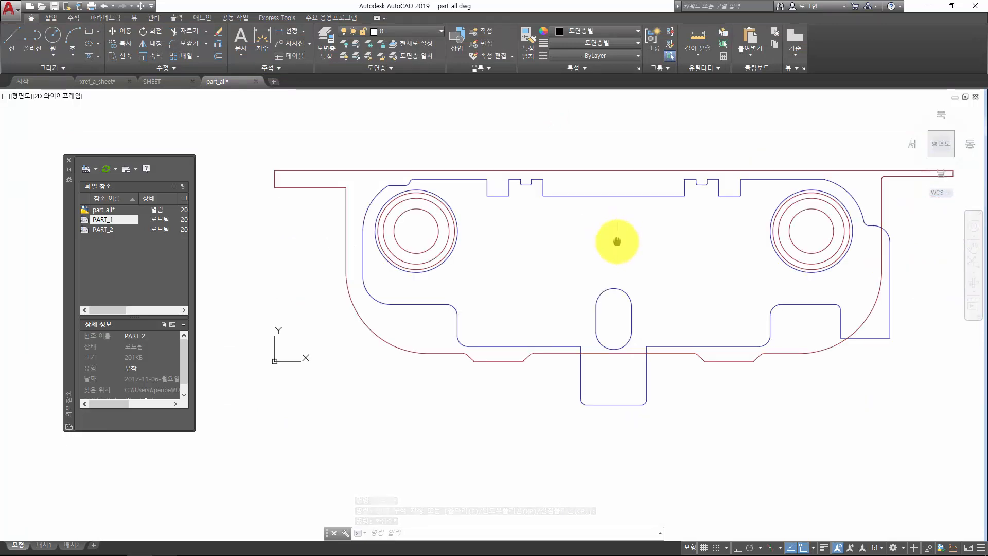
middle_click_drag(617, 241, 650, 261)
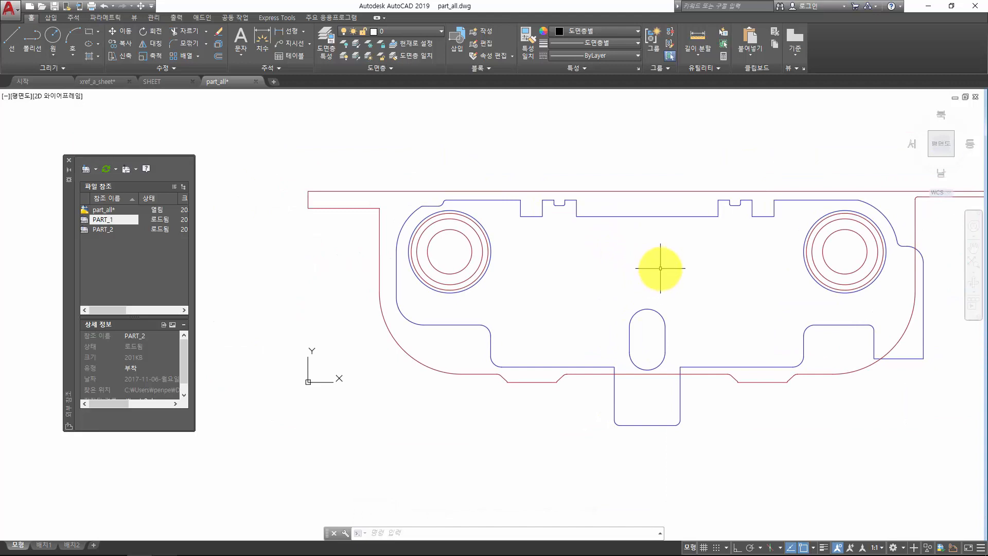
left_click(629, 208)
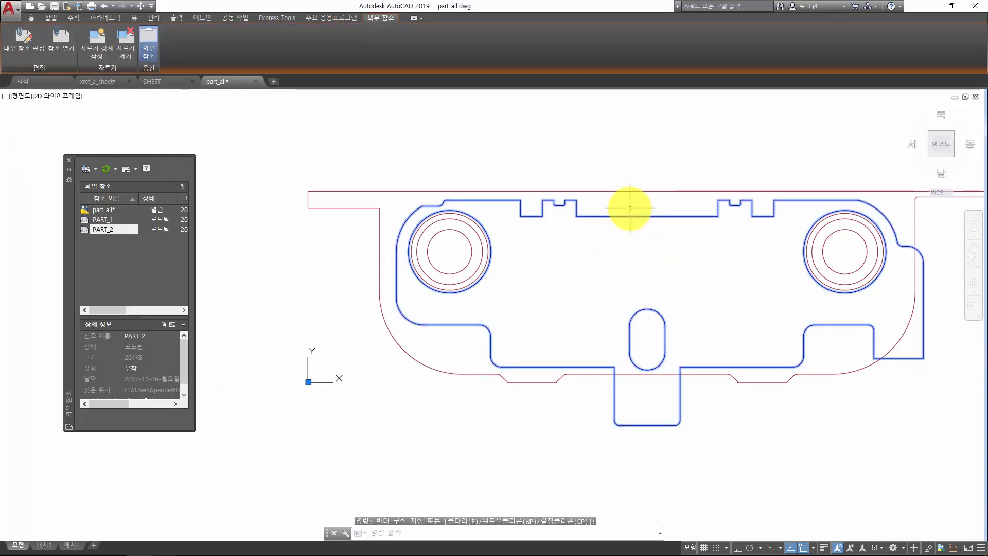
middle_click_drag(643, 237, 627, 247)
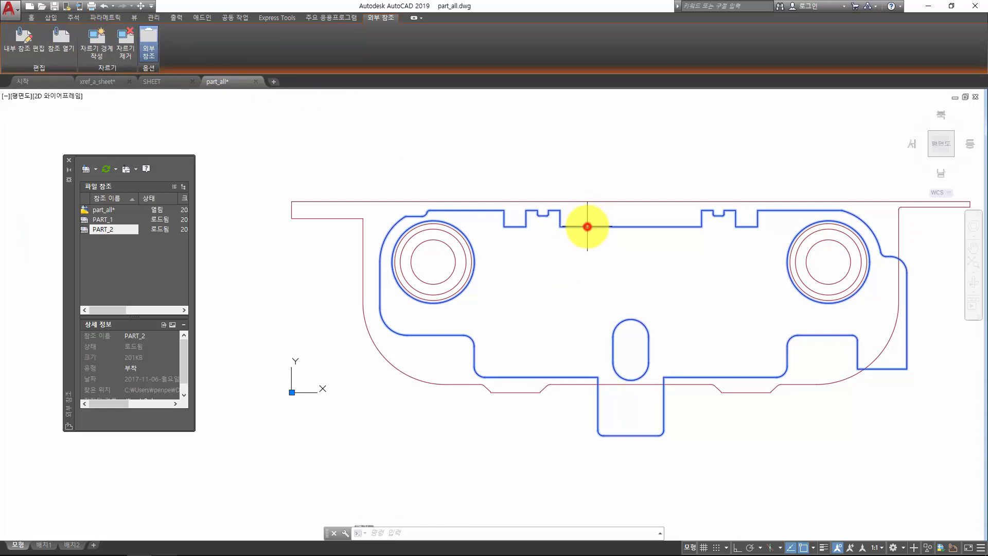
double_click(587, 227)
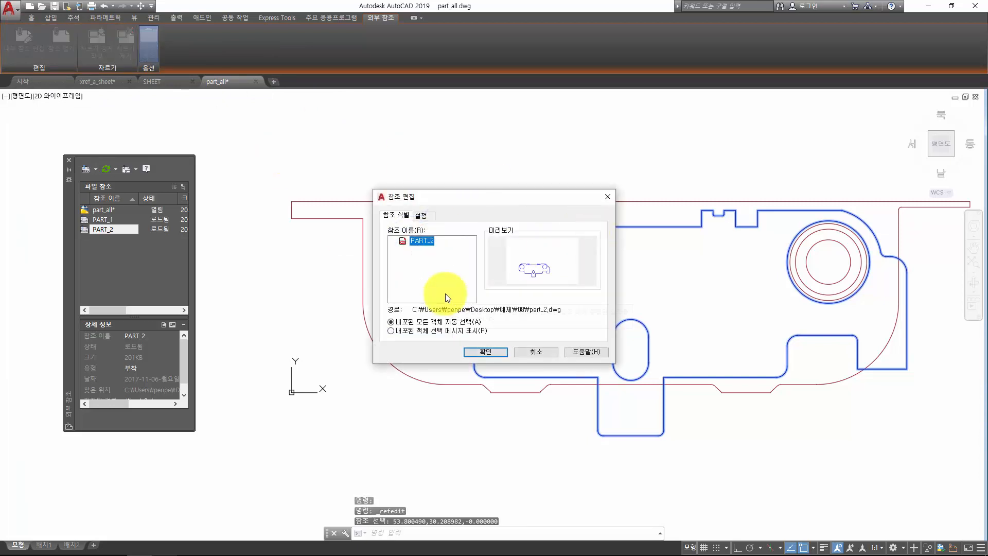
left_click(546, 351)
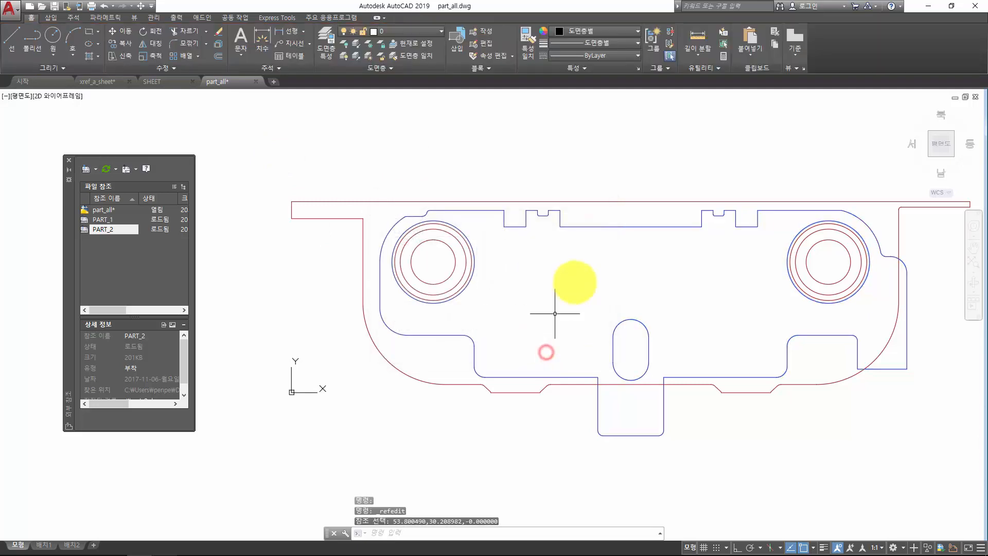
Select the red PART_1 reference to view its editing options, and clear the selection.
left_click(480, 204)
left_click(468, 186)
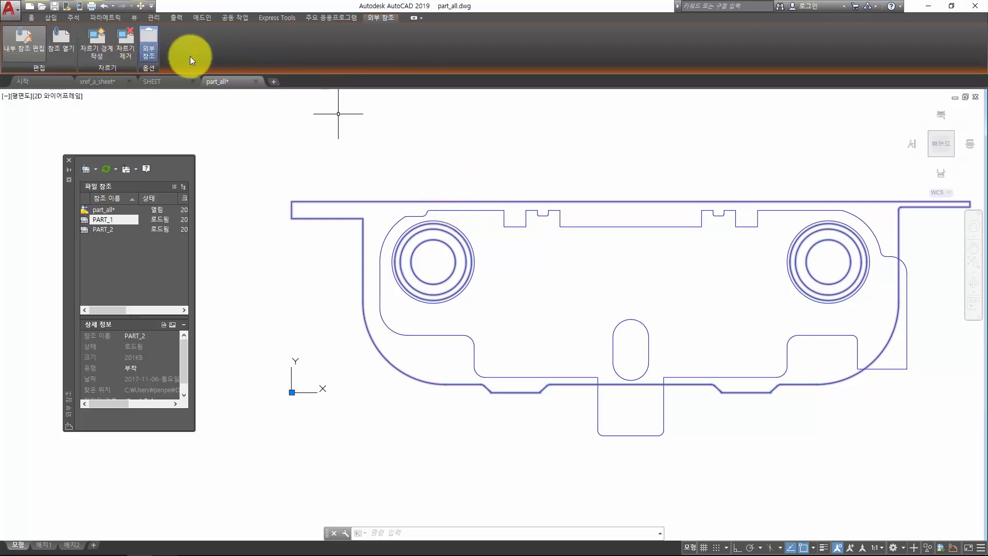
left_click(523, 194)
key("Escape")
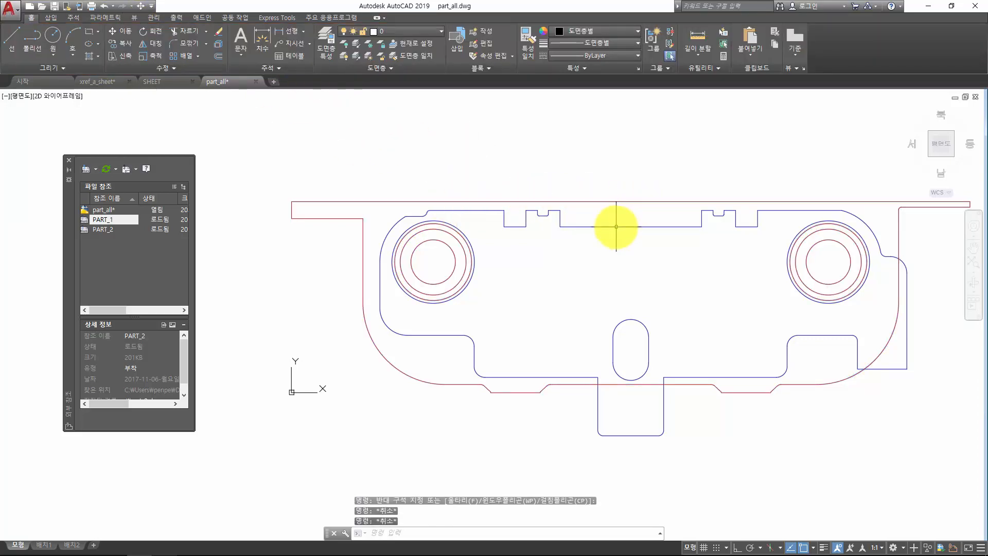
Start in-place editing of the PART_2 reference with all nested objects selected automatically.
double_click(614, 225)
left_click(484, 348)
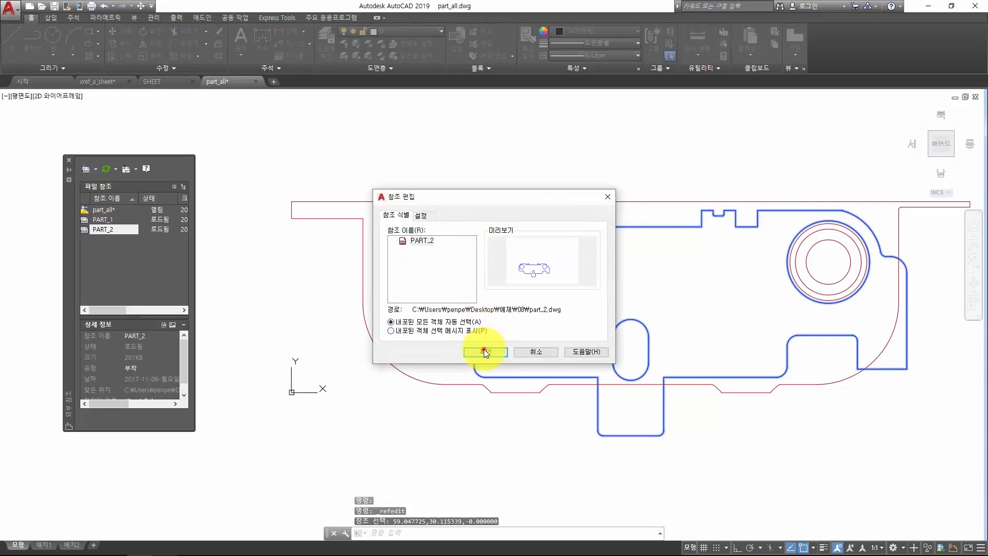
Accept the reference-edit notice, and select PART_2's outline and the PART_1 reference in turn to check which geometry is editable.
left_click(523, 305)
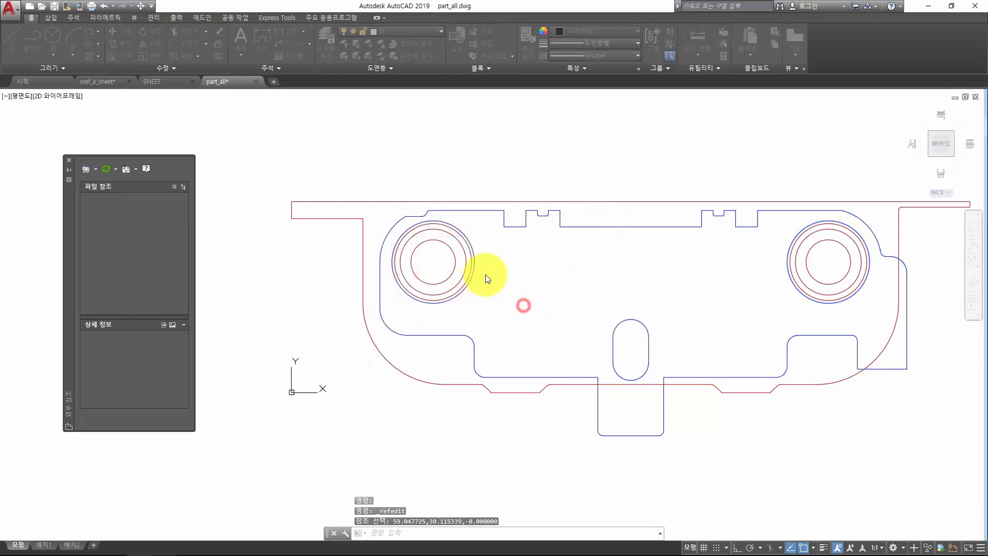
middle_click_drag(646, 261, 568, 260)
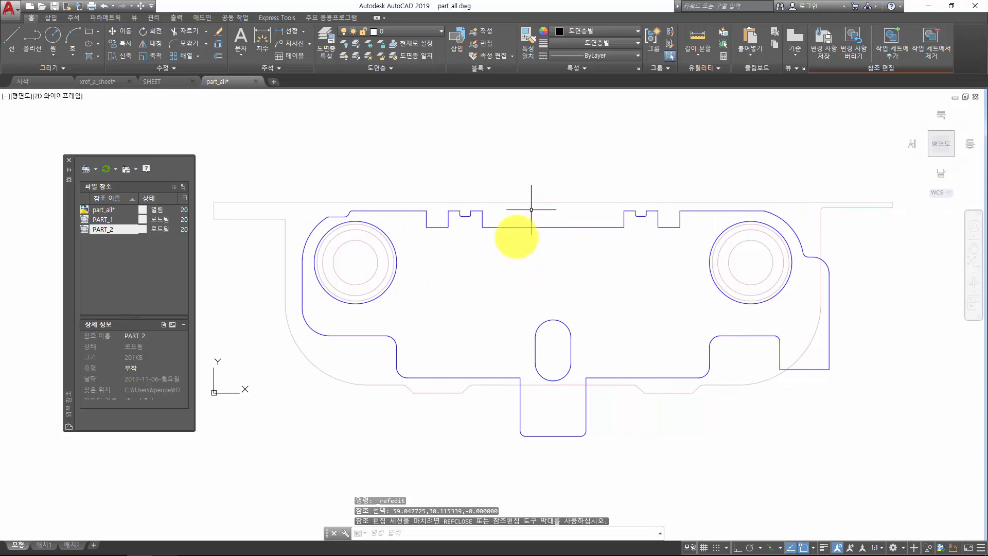
left_click(538, 240)
left_click(527, 224)
key("Escape")
left_click(534, 216)
left_click(507, 177)
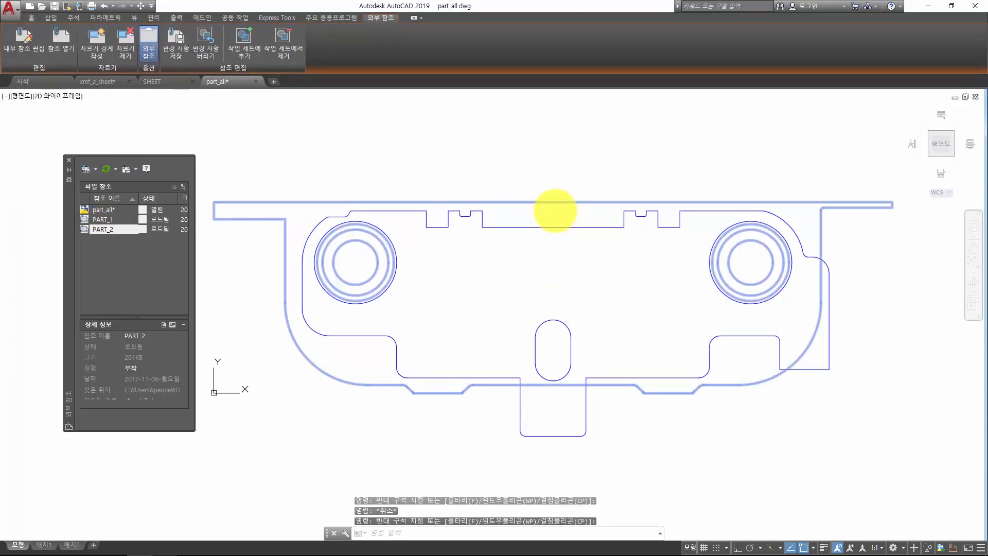
key("Escape")
left_click(573, 243)
left_click(551, 221)
key("Escape")
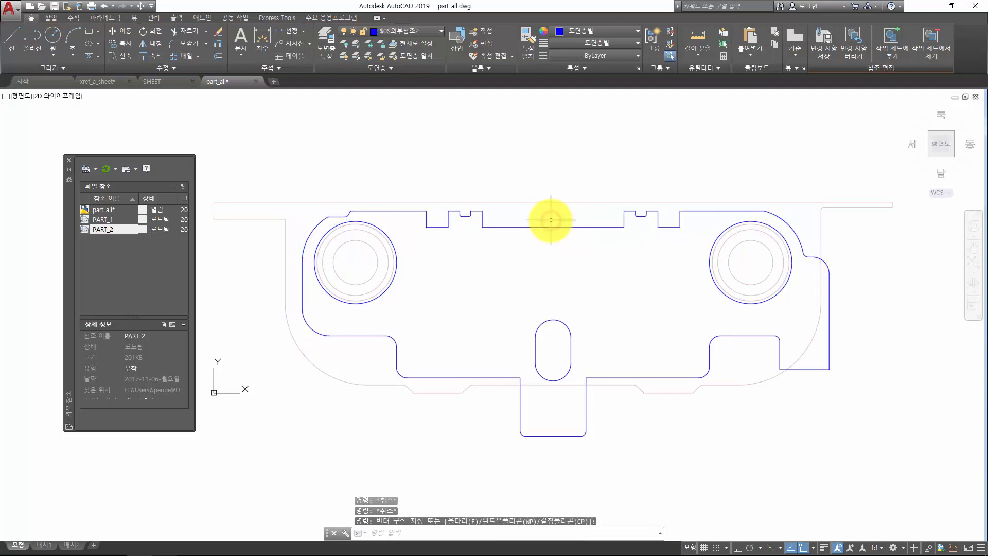
Stretch the middle segment of the PART_2 outline's upper edge up to the top edge of PART_1.
left_click(555, 233)
left_click(548, 225)
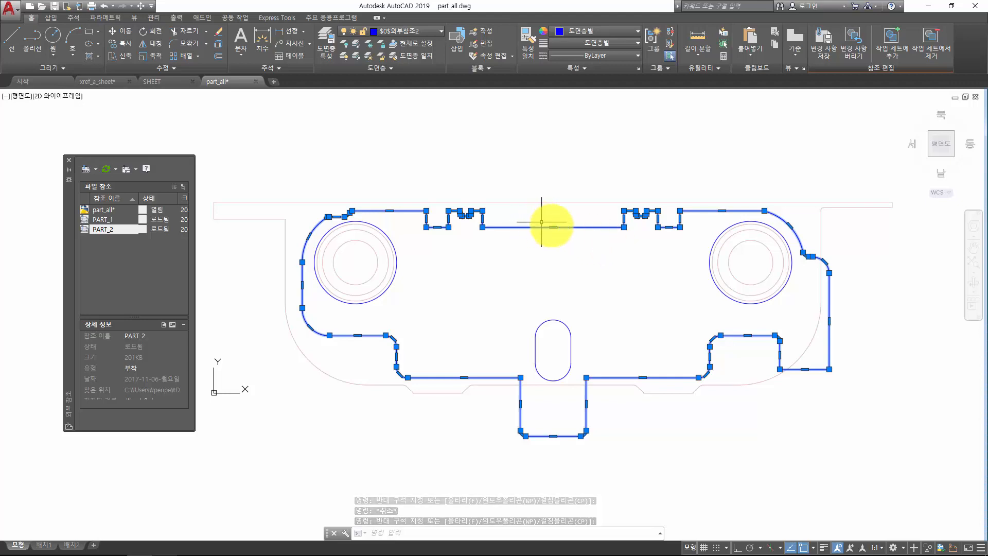
left_click(553, 227)
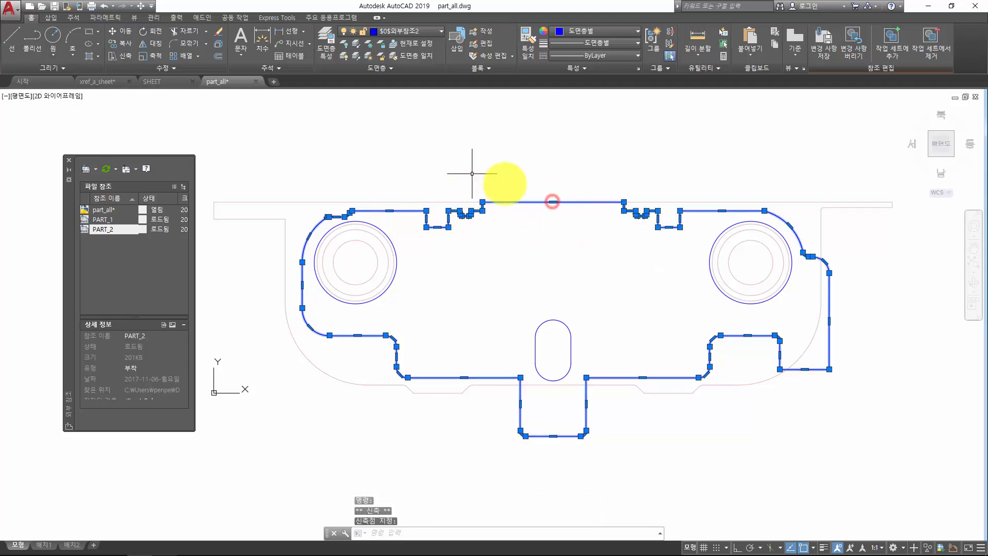
middle_click_drag(468, 280, 502, 265)
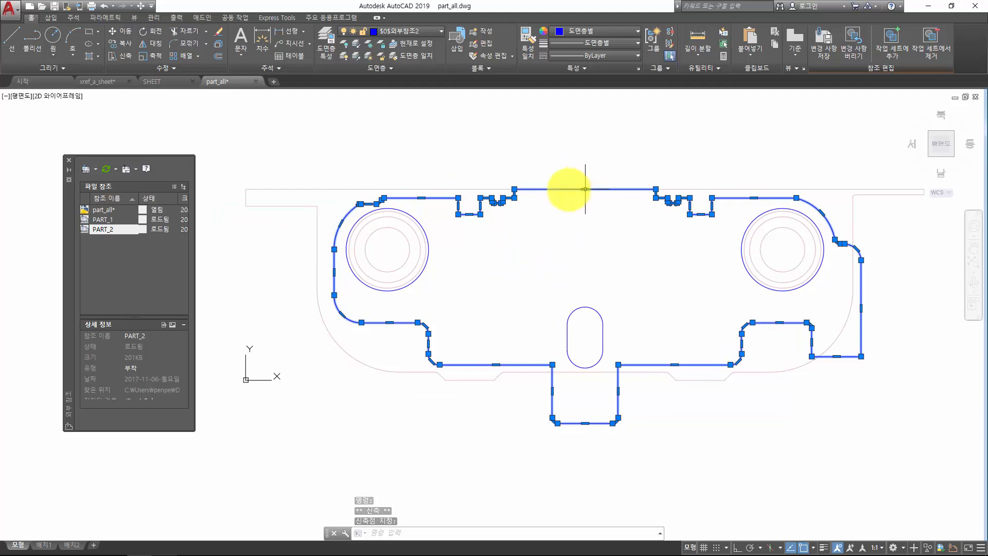
key("Escape")
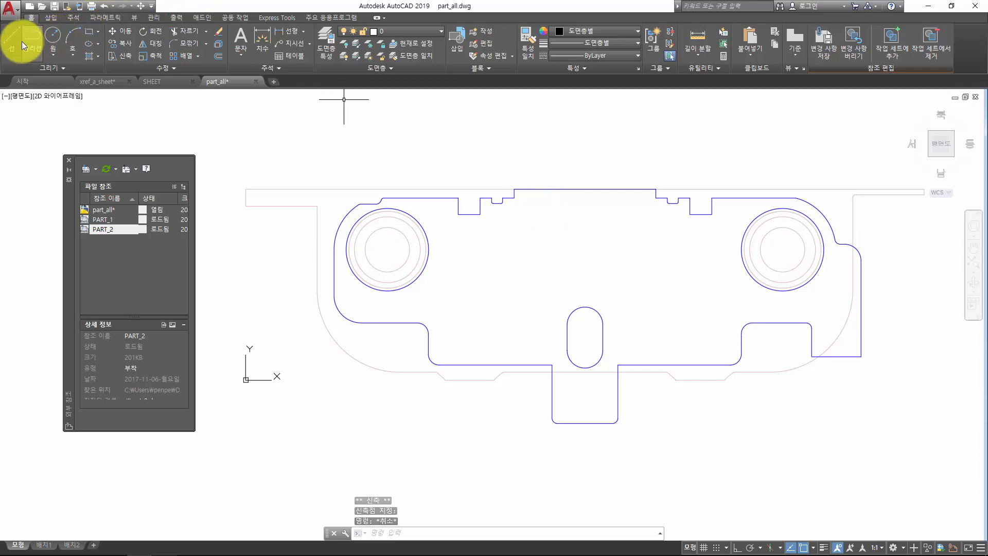
Draw a wide rectangle inside the PART_2 outline, centred above the vertical slot.
left_click(92, 33)
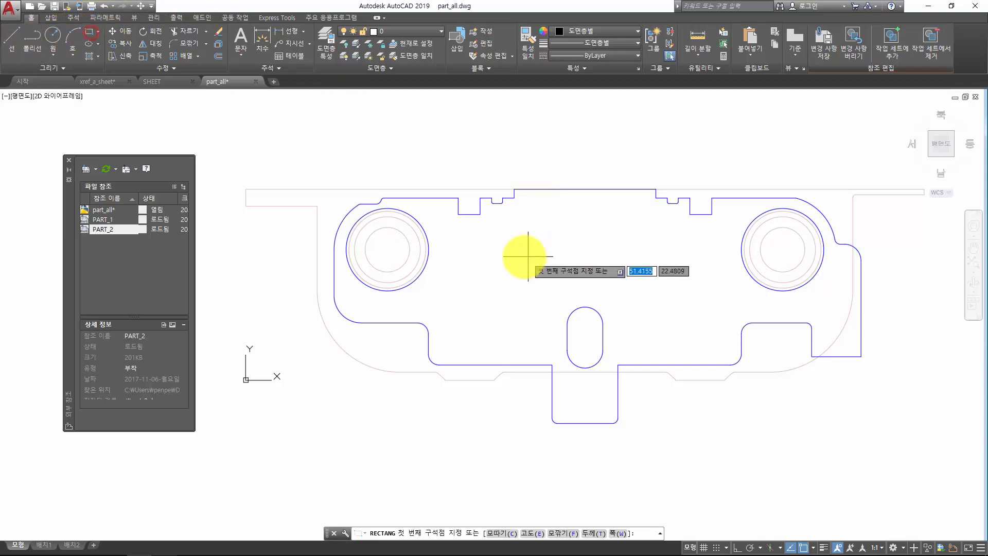
left_click(516, 236)
left_click(658, 279)
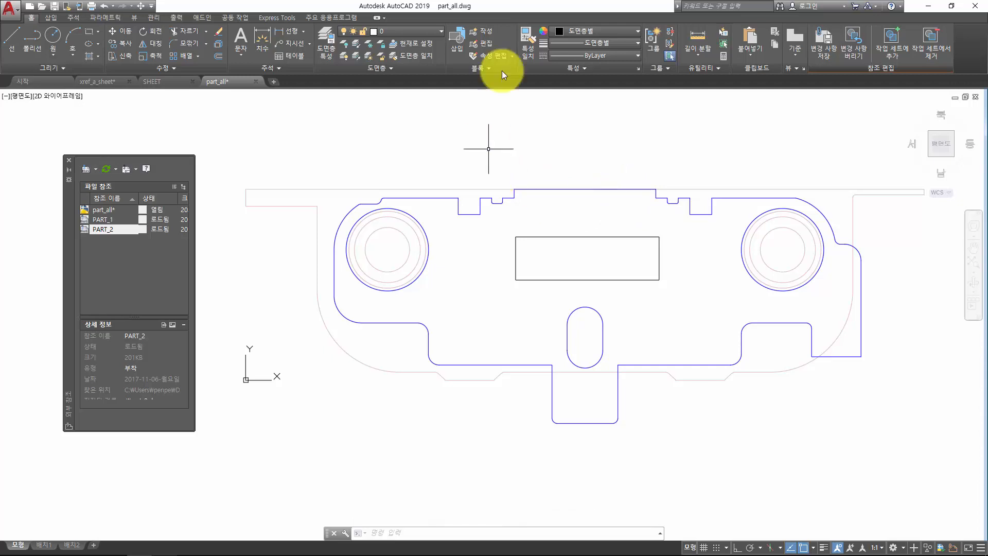
Save the in-place changes back to the PART_2 reference and select the updated reference.
left_click(822, 52)
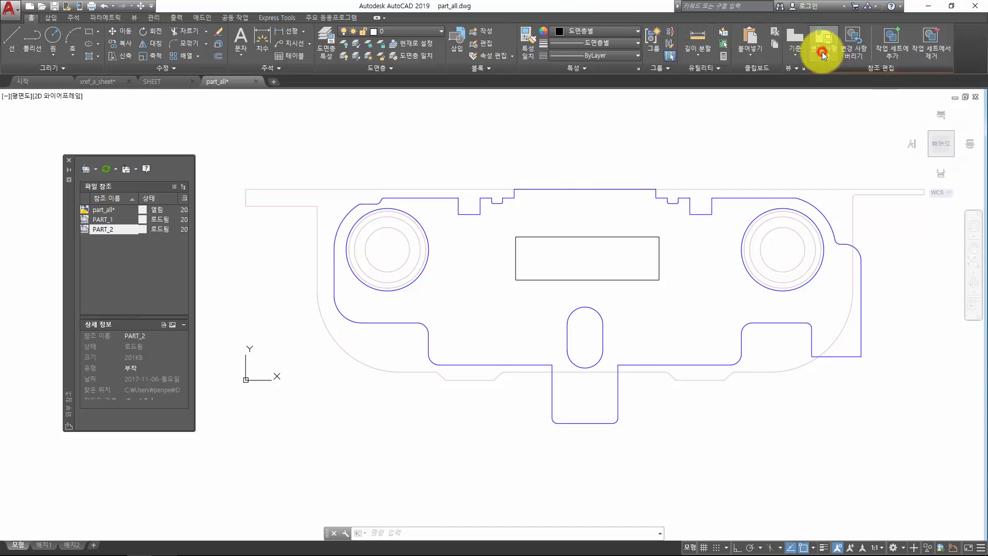
left_click(517, 308)
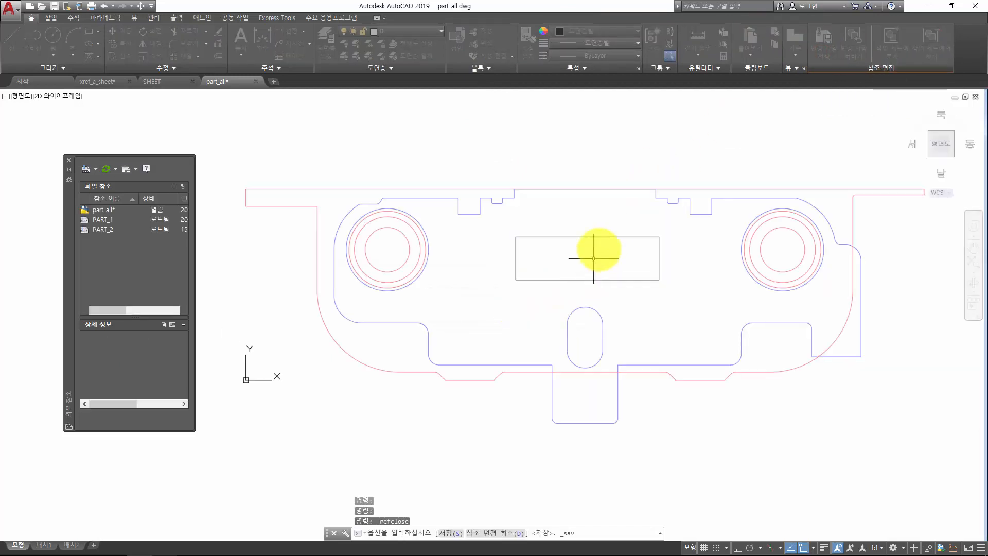
left_click(547, 297)
left_click(516, 271)
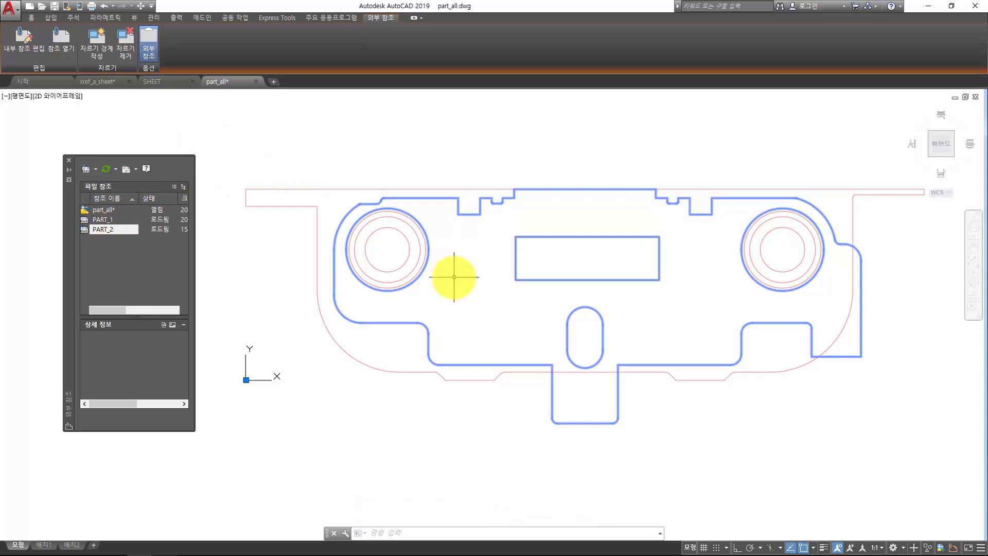
Open the part_2 drawing and examine the stretched upper edge and the added rectangle.
key("ctrl+o")
scroll(455, 269, "down", 2)
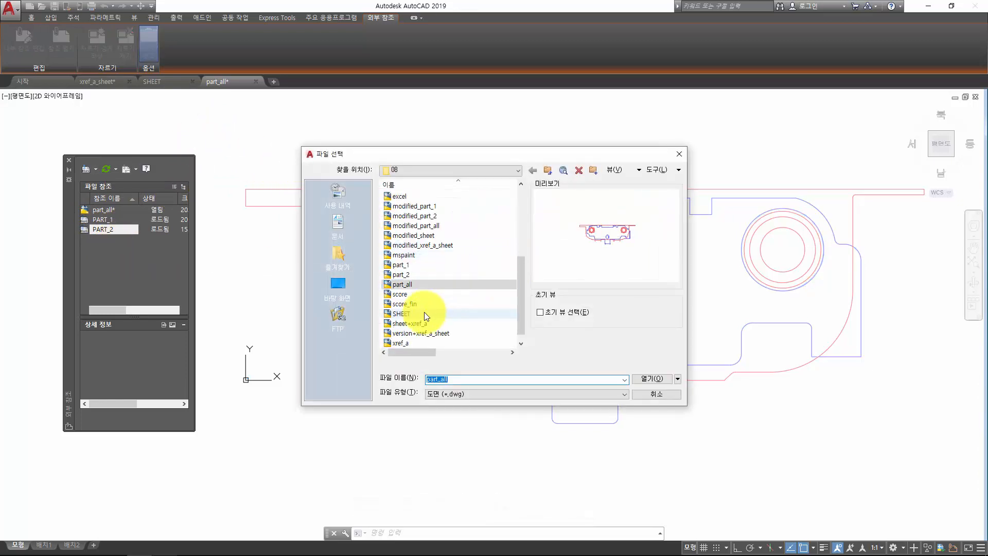
double_click(418, 273)
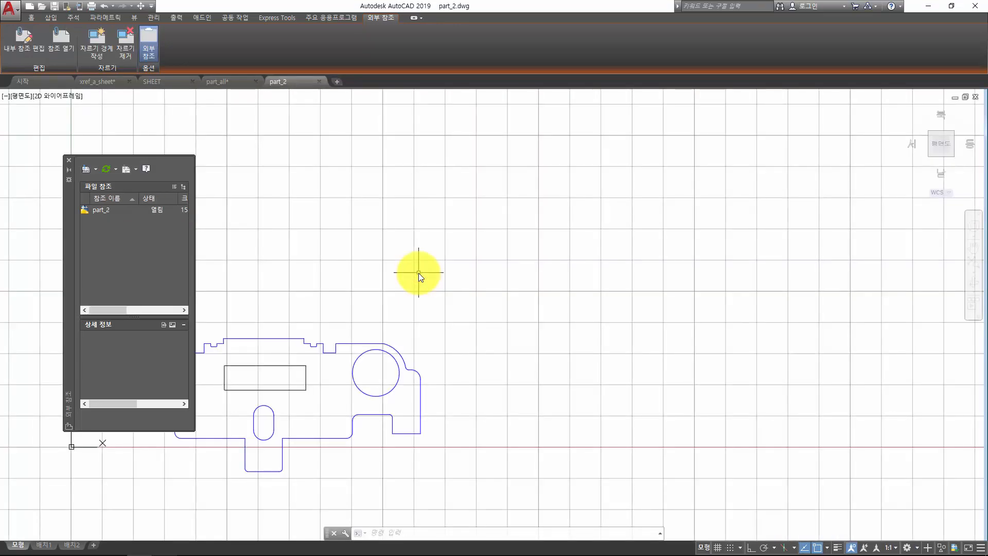
middle_click_drag(372, 298, 546, 237)
scroll(449, 325, "up", 5)
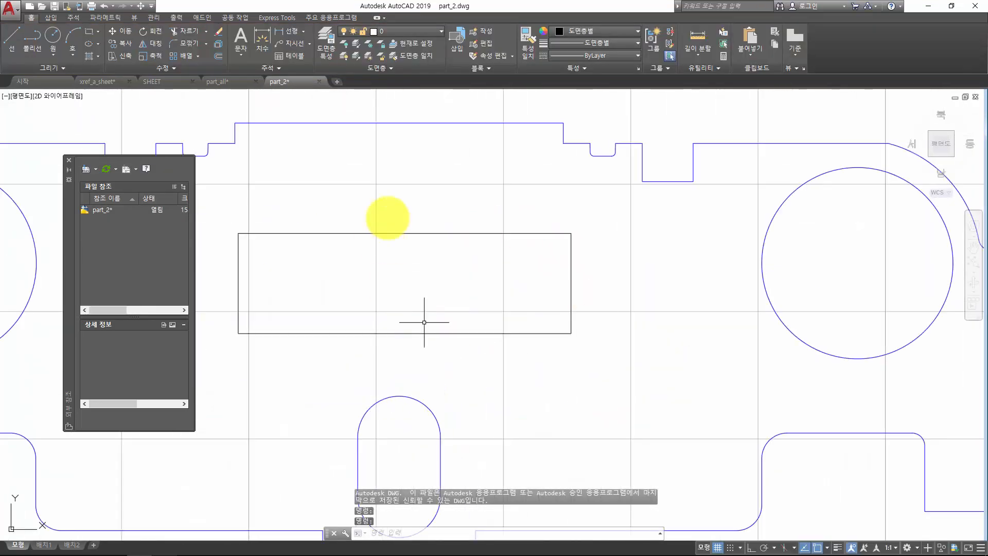
scroll(409, 252, "down", 2)
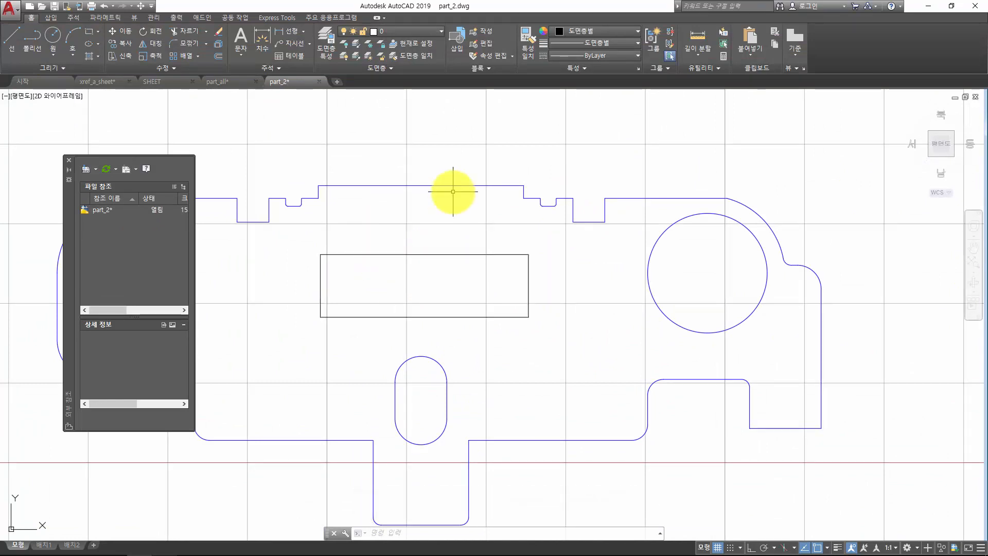
View the part_all and SHEET drawings in turn and return to the xref_a_sheet drawing.
left_click(222, 81)
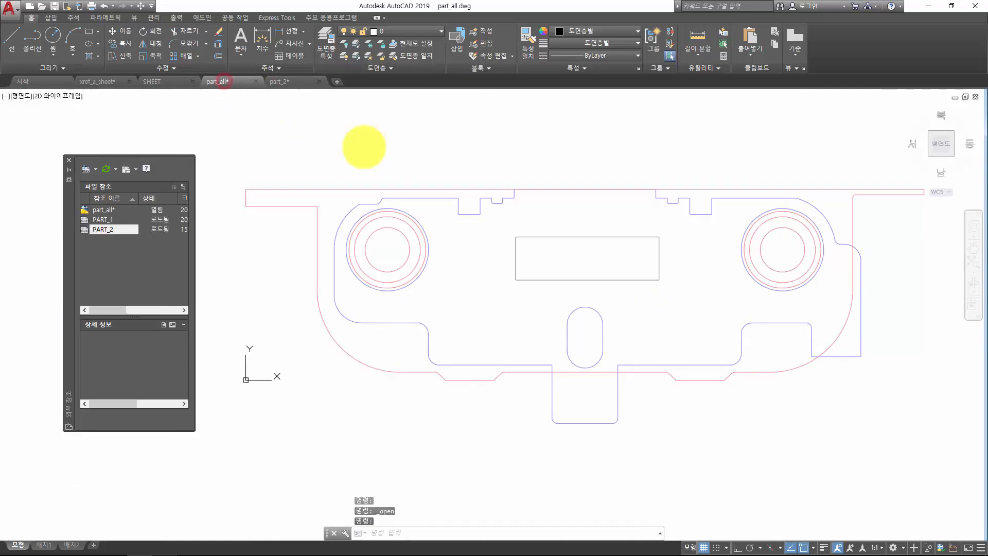
left_click(155, 81)
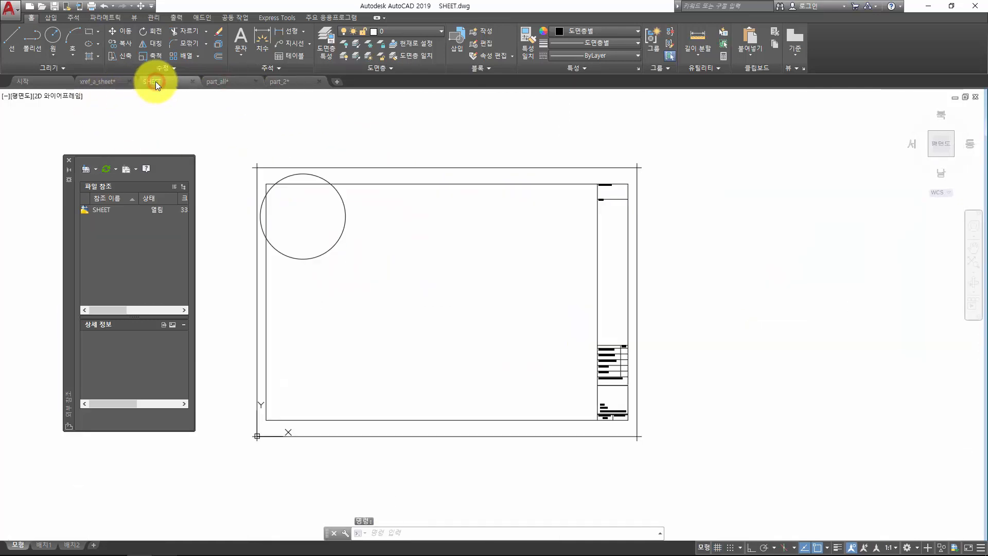
left_click(95, 82)
key("Escape")
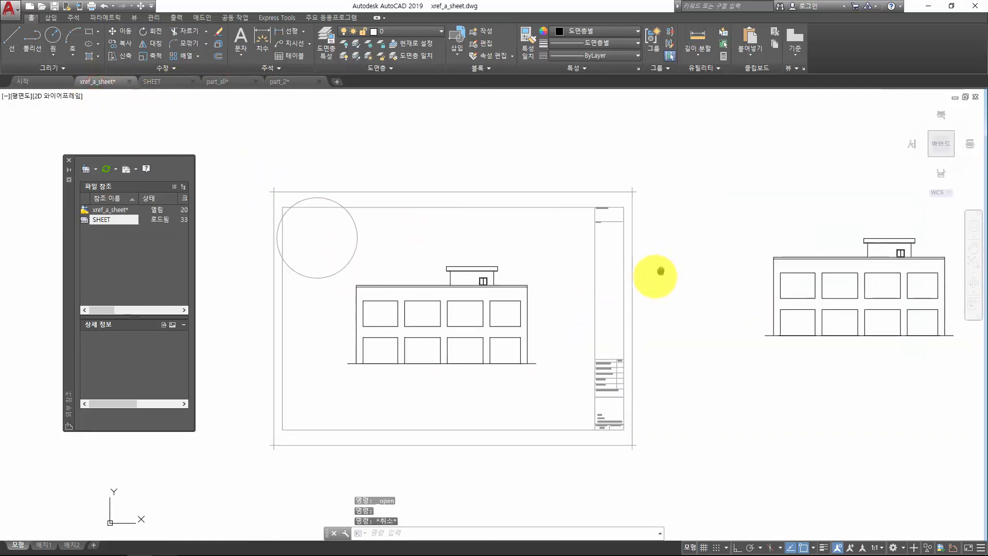
scroll(655, 276, "down", 1)
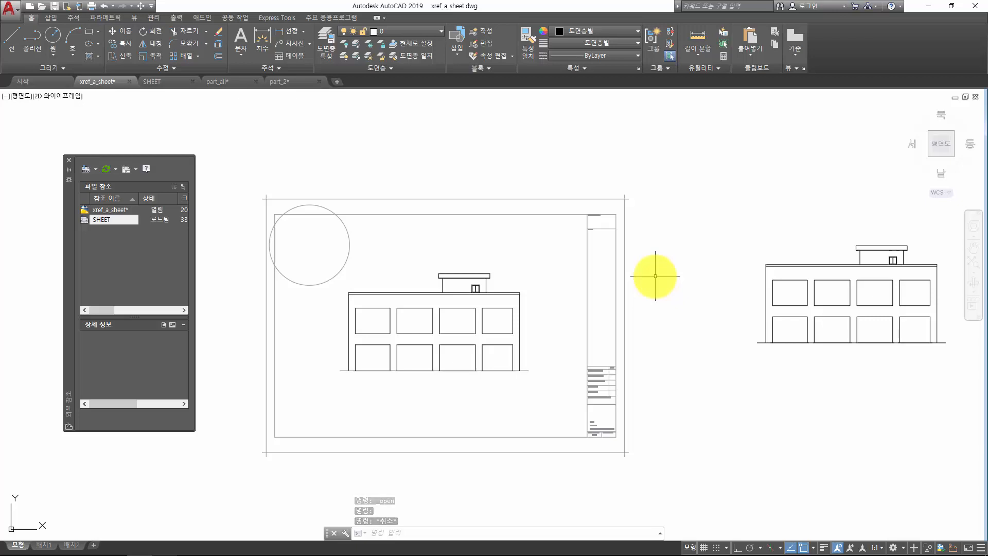
Select the building block outside the sheet, view its block definition editing dialog, and cancel it.
left_click(878, 410)
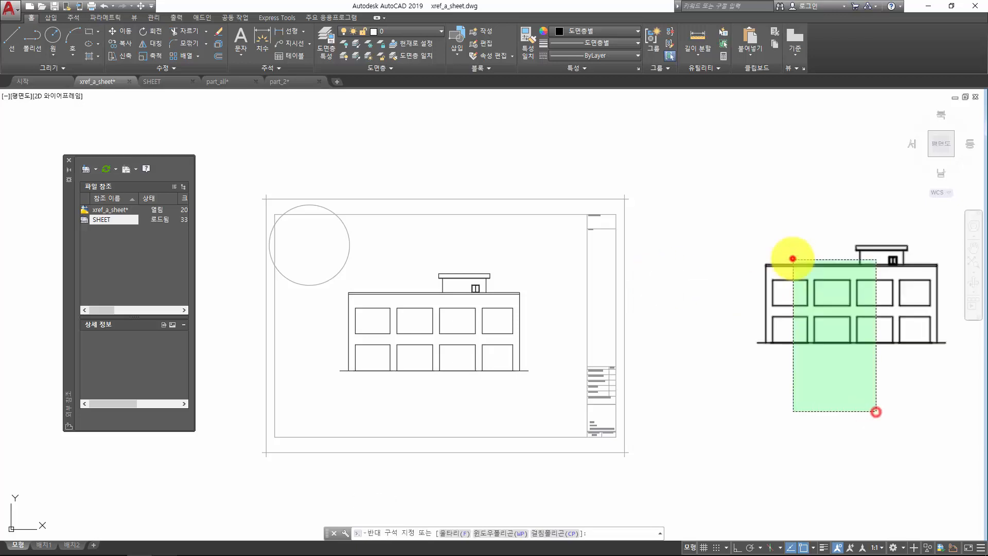
left_click(790, 254)
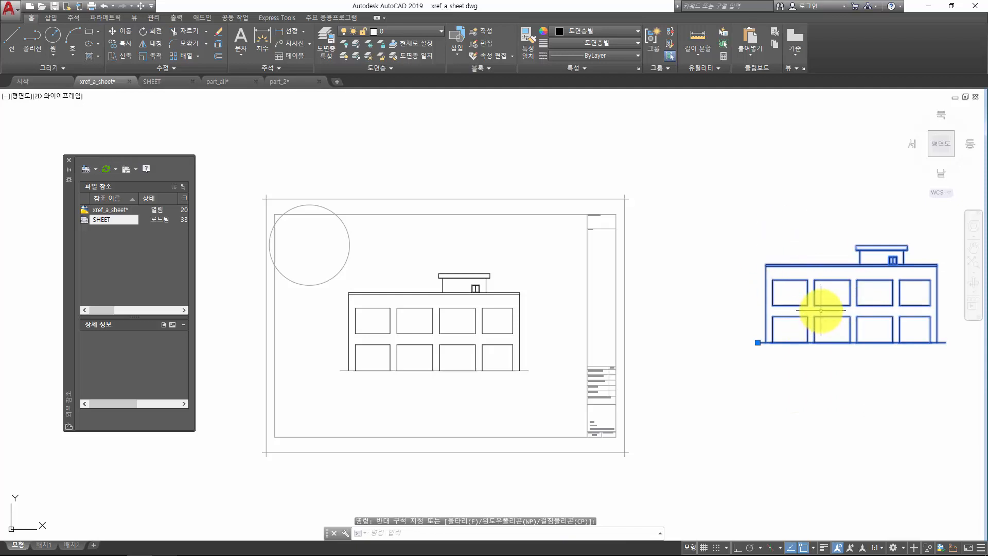
double_click(815, 287)
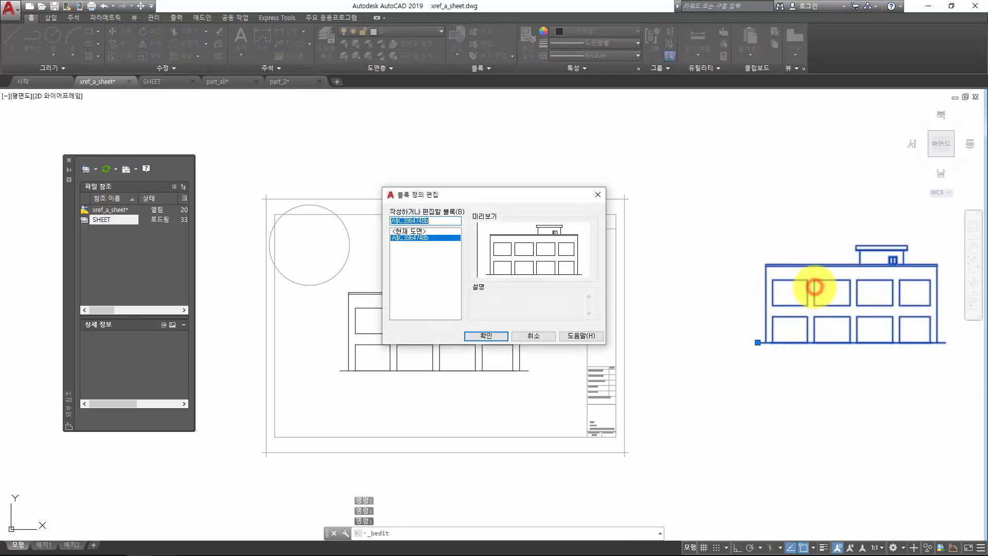
key("Escape")
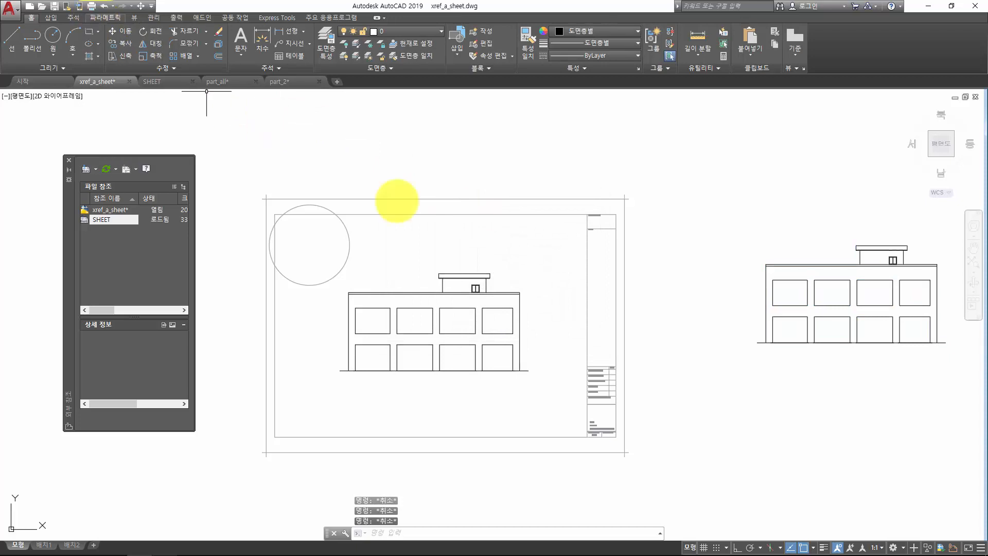
Start in-place editing (REFEDIT) of the building block outside the sheet with all nested objects selected automatically.
type("refed")
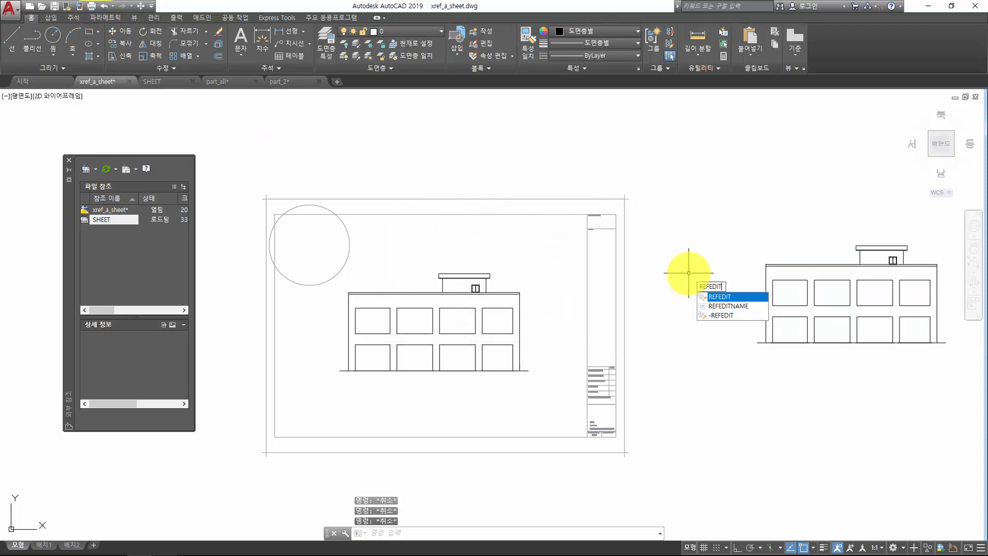
key("Return")
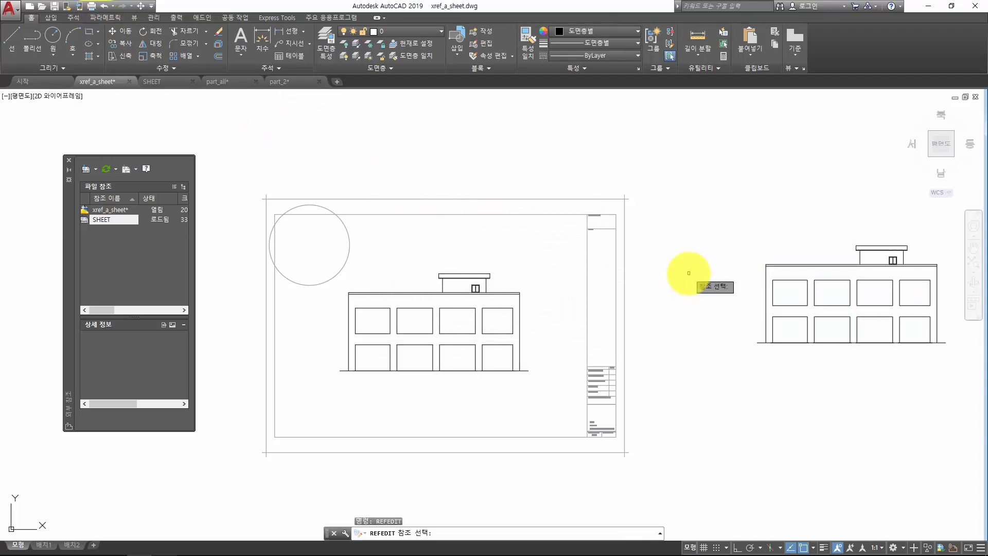
left_click(785, 265)
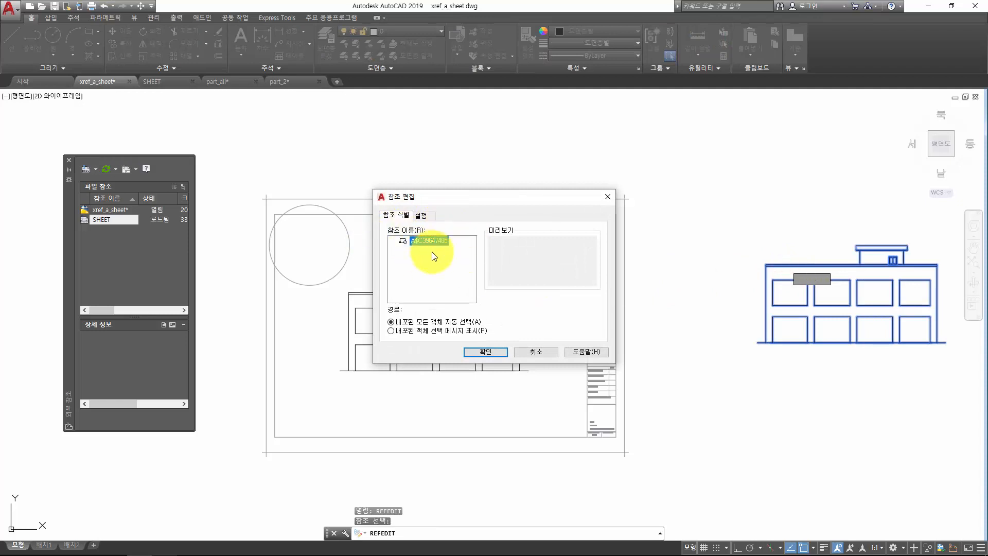
left_click(422, 216)
left_click(403, 217)
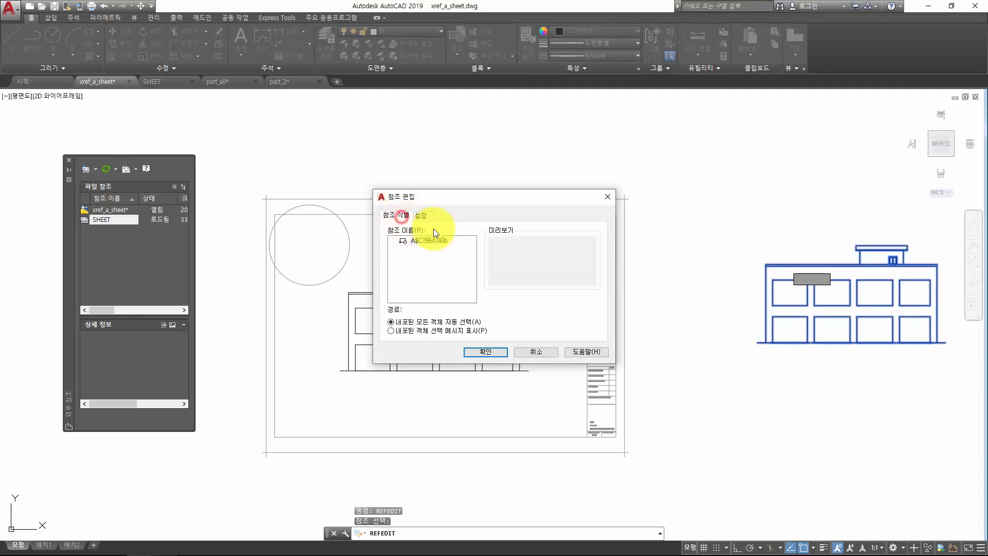
left_click(478, 354)
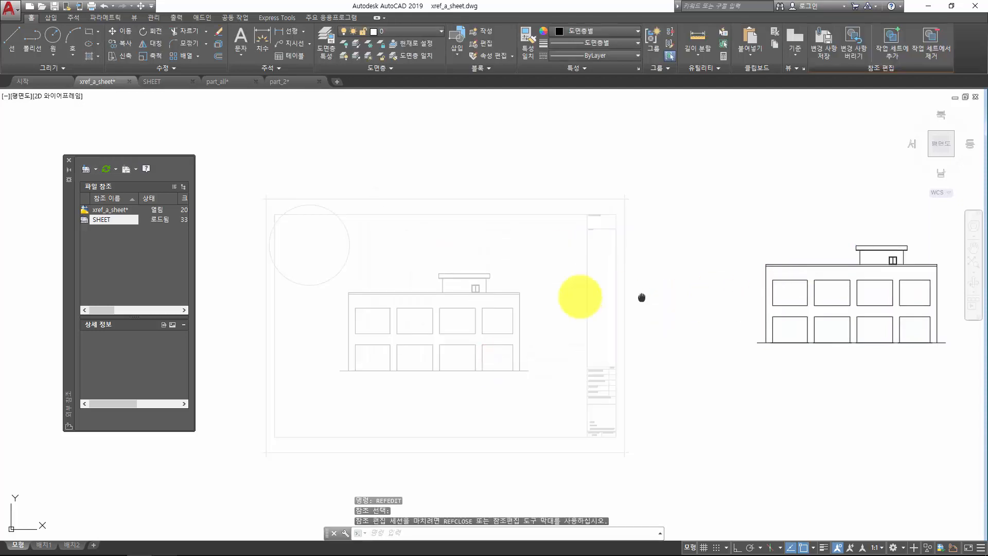
scroll(669, 293, "up", 3)
scroll(668, 300, "down", 2)
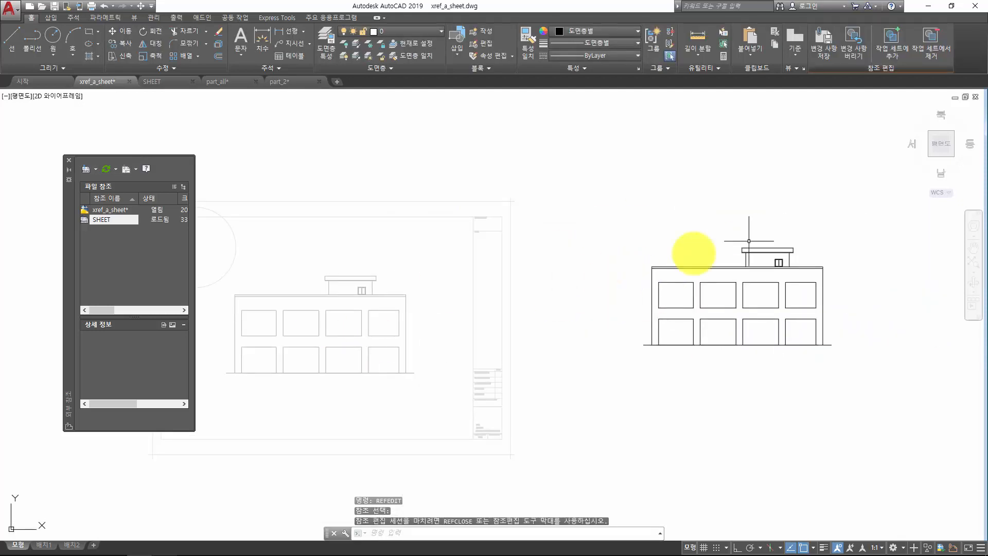
Save the reference edit back to the building block definition and end the editing session.
key("Escape")
key("Escape")
key("Escape")
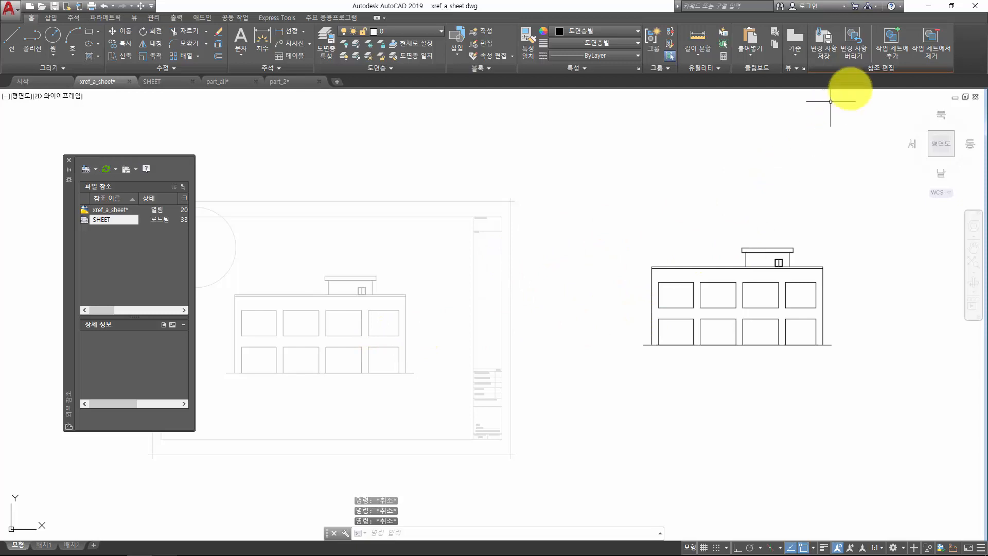
left_click(829, 58)
left_click(515, 308)
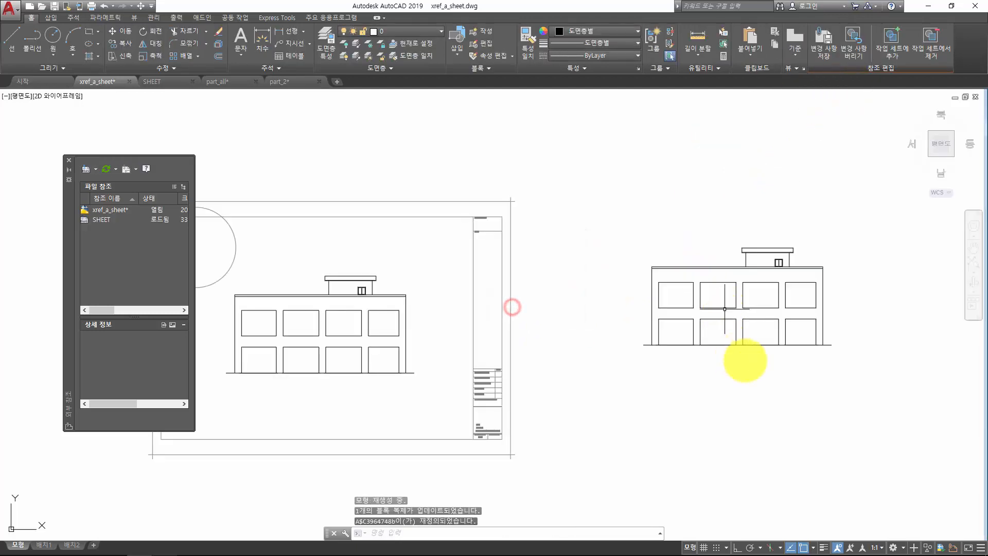
Copy the building block outside the sheet to one position directly below and one directly above the original.
left_click(744, 377)
left_click(675, 280)
type("co")
key("Return")
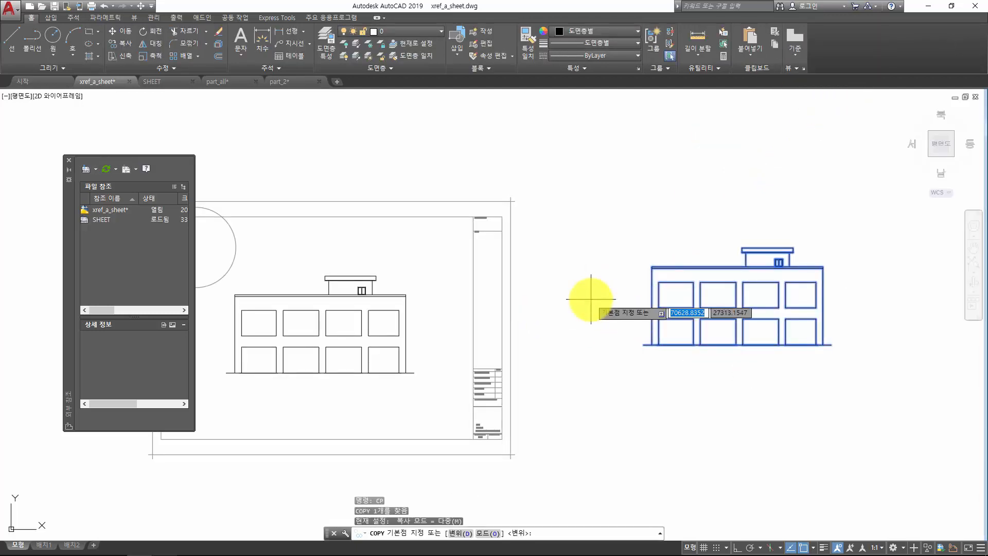
left_click(627, 206)
left_click(627, 329)
middle_click_drag(792, 194, 597, 223)
left_click(400, 103)
key("Escape")
key("Escape")
Highlight the three stacked building blocks outside the sheet by selecting them, and clear the selection.
left_click(570, 265)
left_click(521, 218)
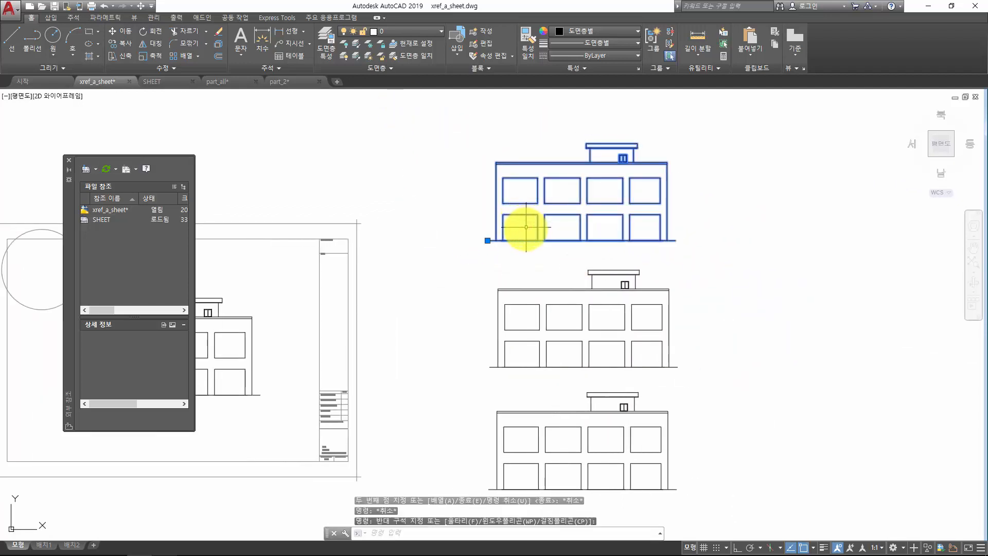
left_click(599, 400)
left_click(494, 287)
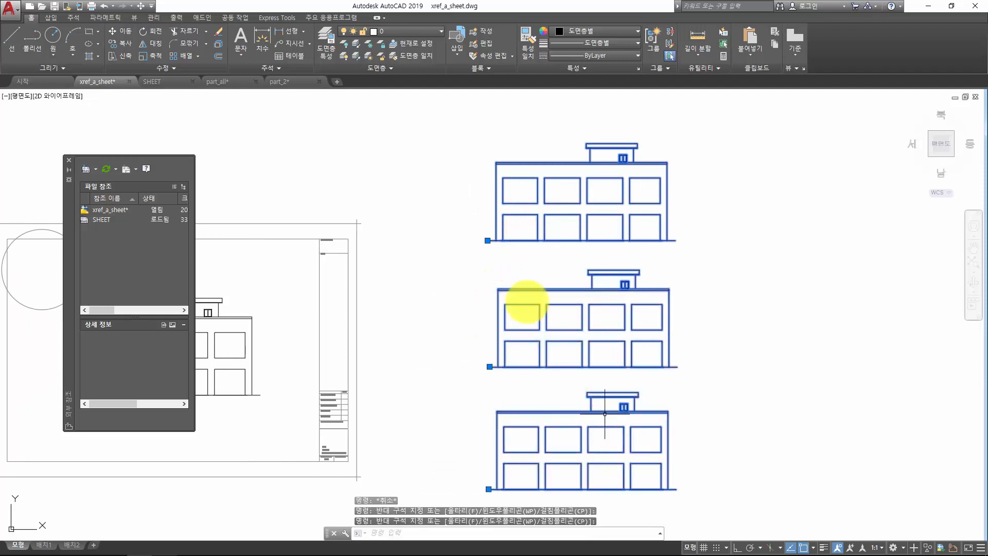
key("Escape")
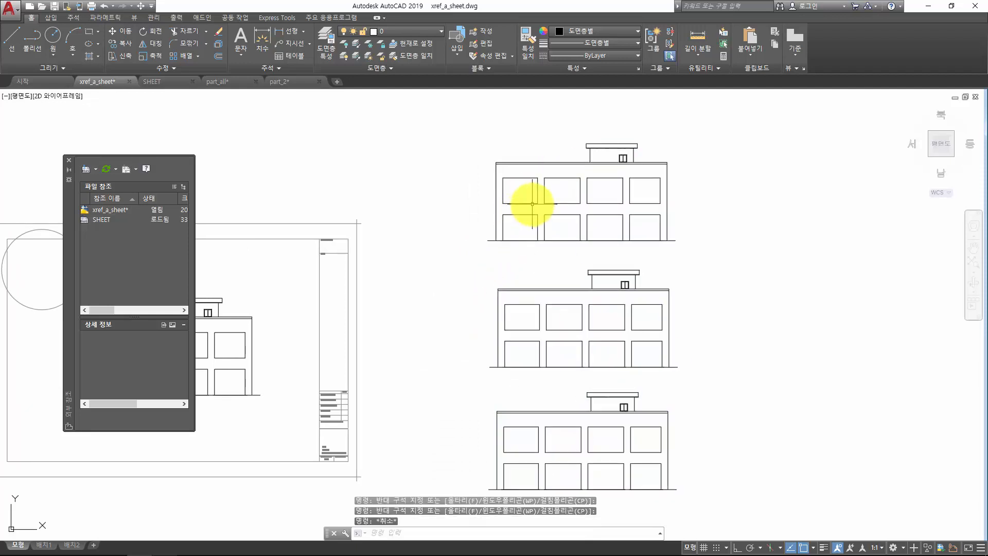
Start in-place editing (REFEDIT) of the uppermost of the three building blocks outside the sheet.
type("REFEDIT")
key("Return")
left_click(534, 200)
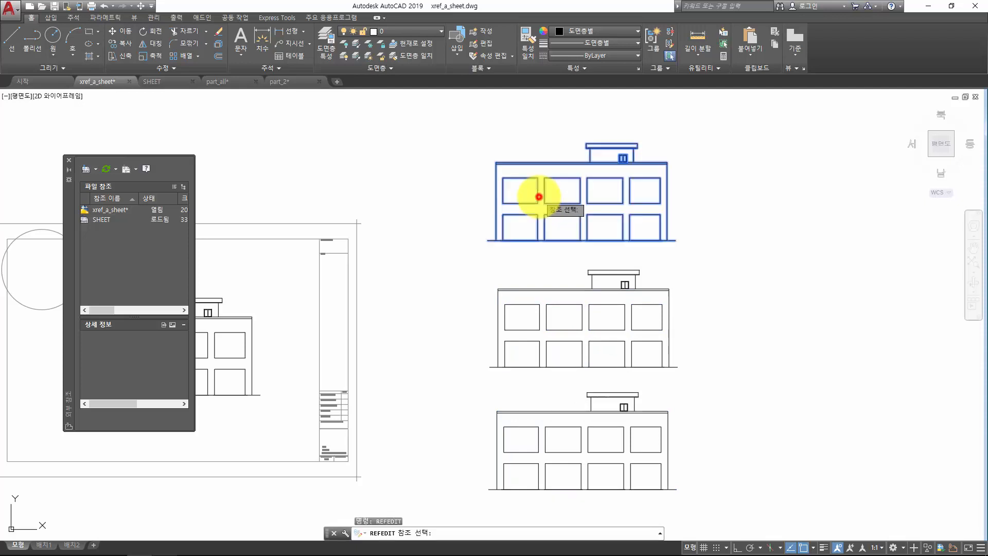
left_click(490, 351)
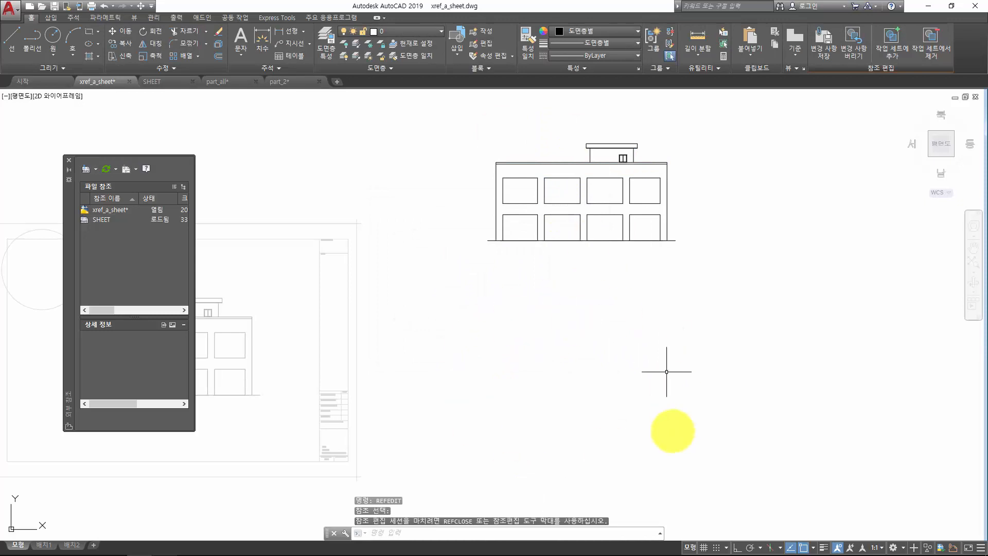
Draw a circle just above the left end of the building's main roof as part of the block being edited.
middle_click_drag(541, 265, 540, 332)
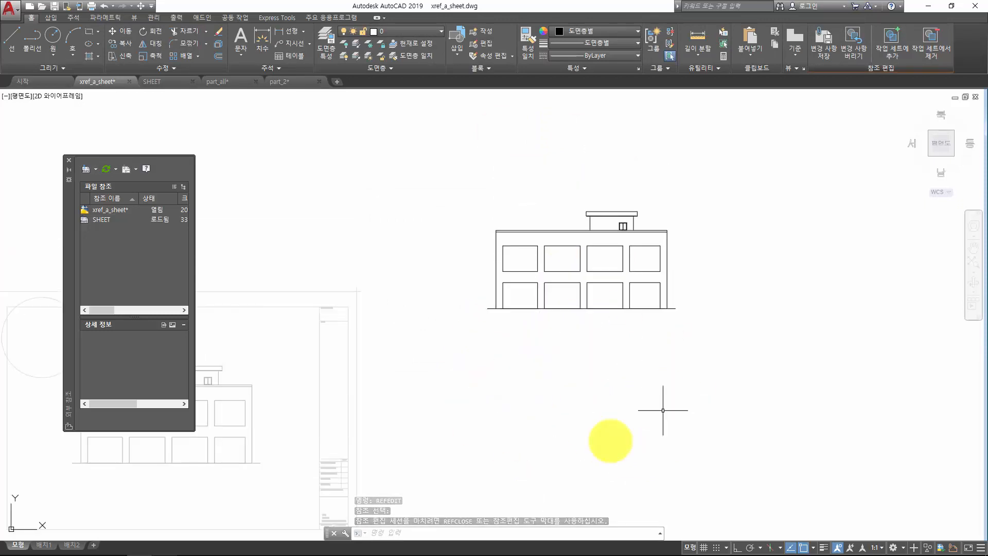
scroll(535, 228, "up", 2)
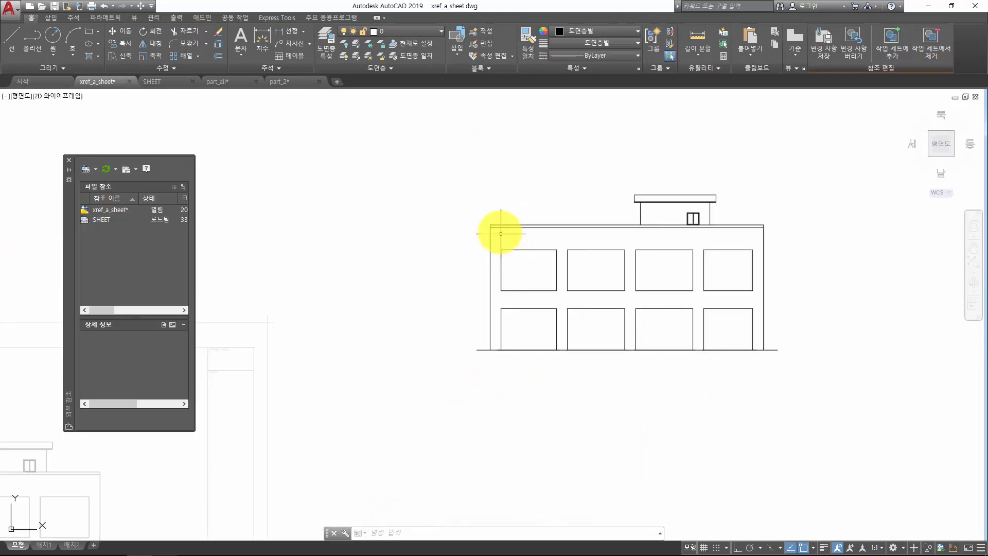
scroll(501, 232, "up", 2)
middle_click_drag(511, 227, 509, 242)
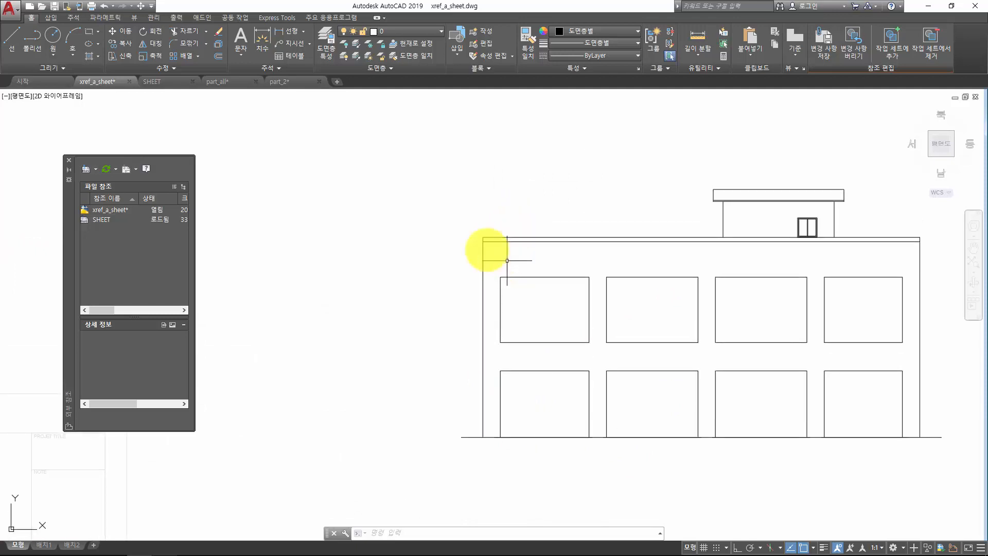
left_click(52, 36)
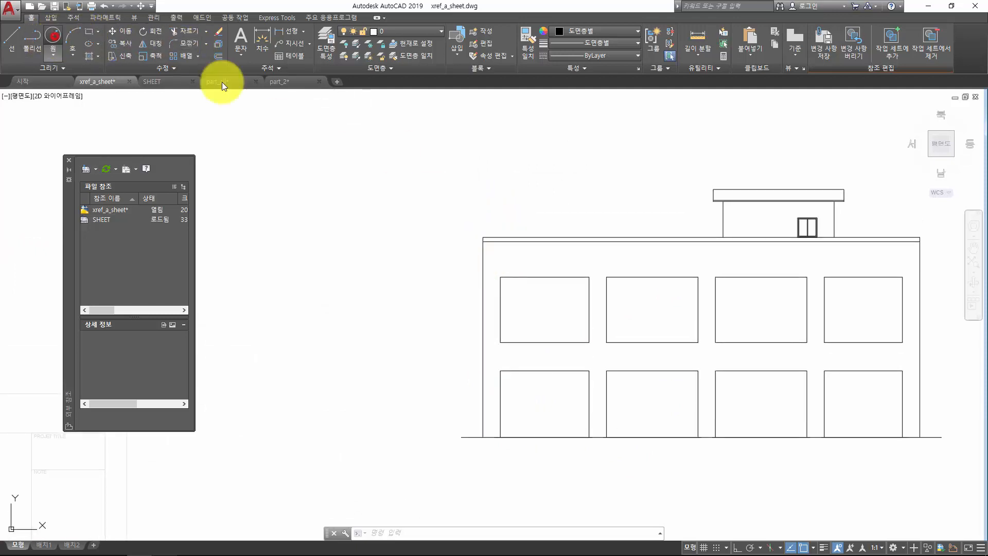
left_click(540, 189)
left_click(541, 229)
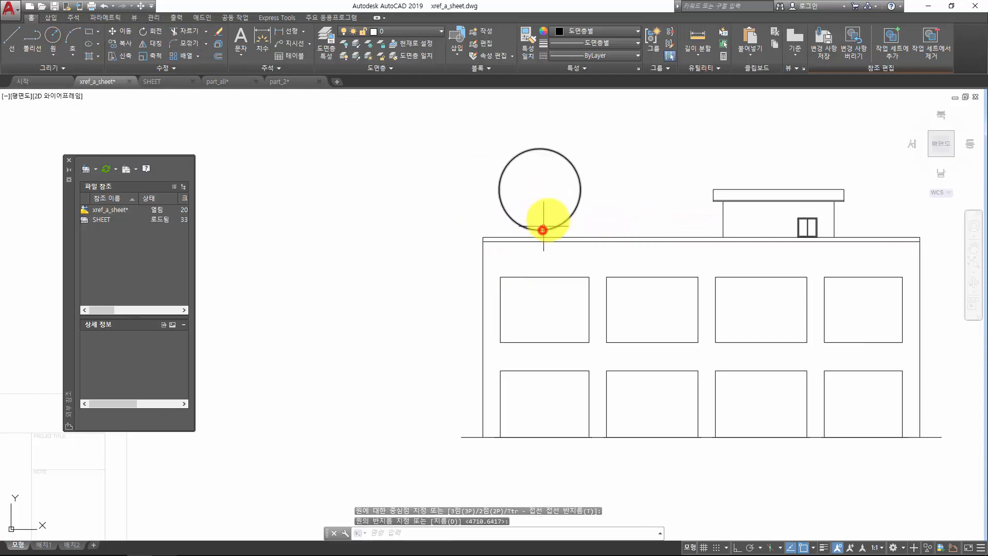
Save the added circle back to the building block definition and end the in-place editing session.
scroll(546, 227, "down", 4)
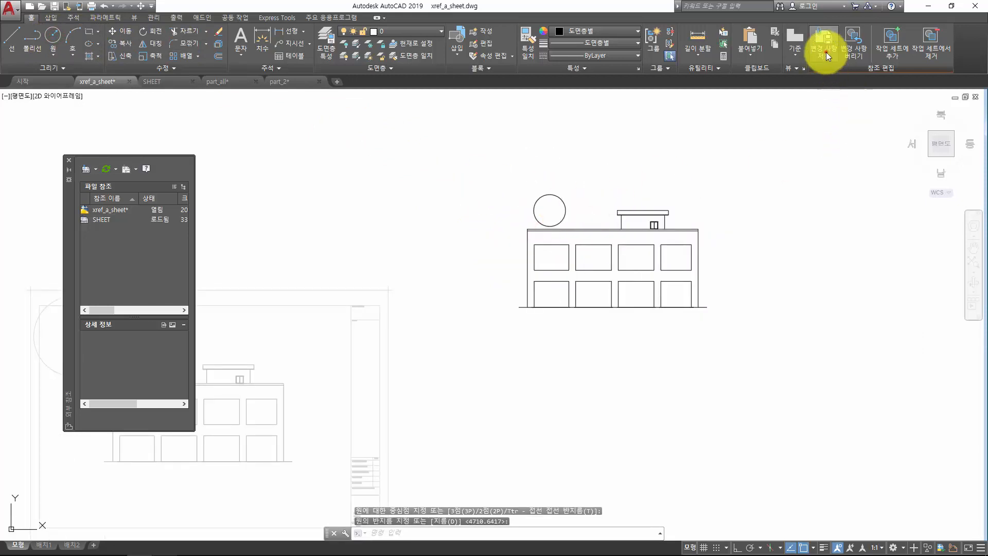
left_click(825, 49)
left_click(509, 309)
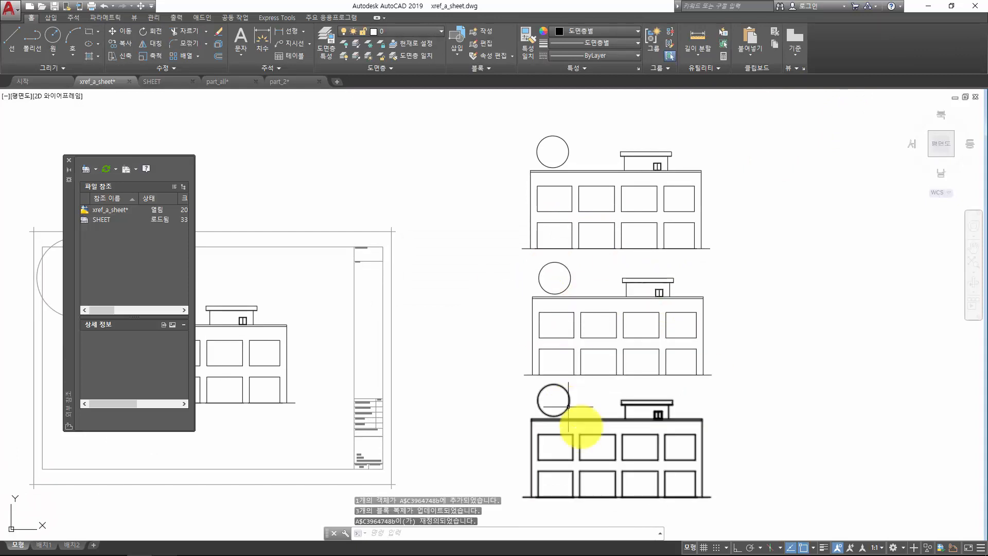
middle_click_drag(353, 300, 487, 298)
key("Escape")
key("Escape")
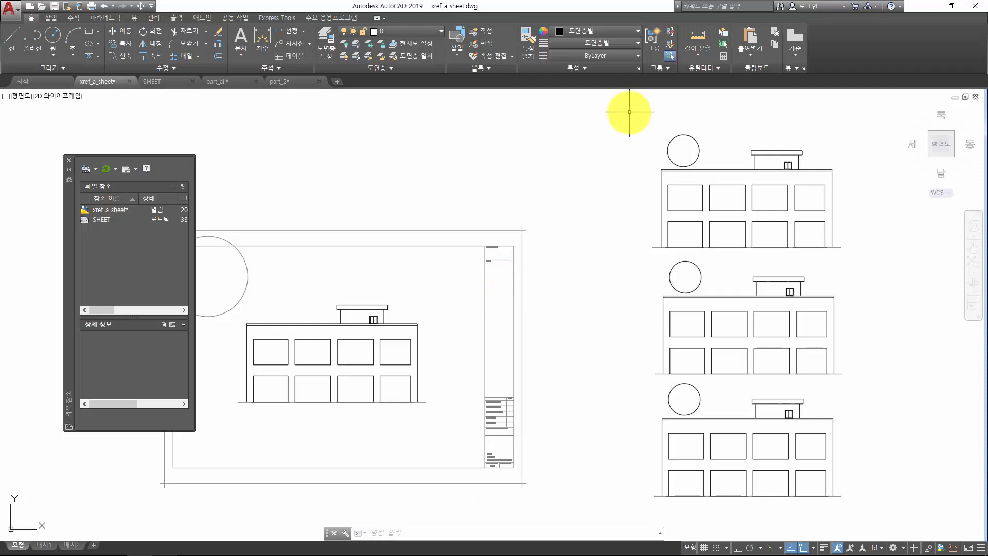
View the block definition editing dialog of the uppermost building block and close it.
key("ctrl+2")
double_click(677, 186)
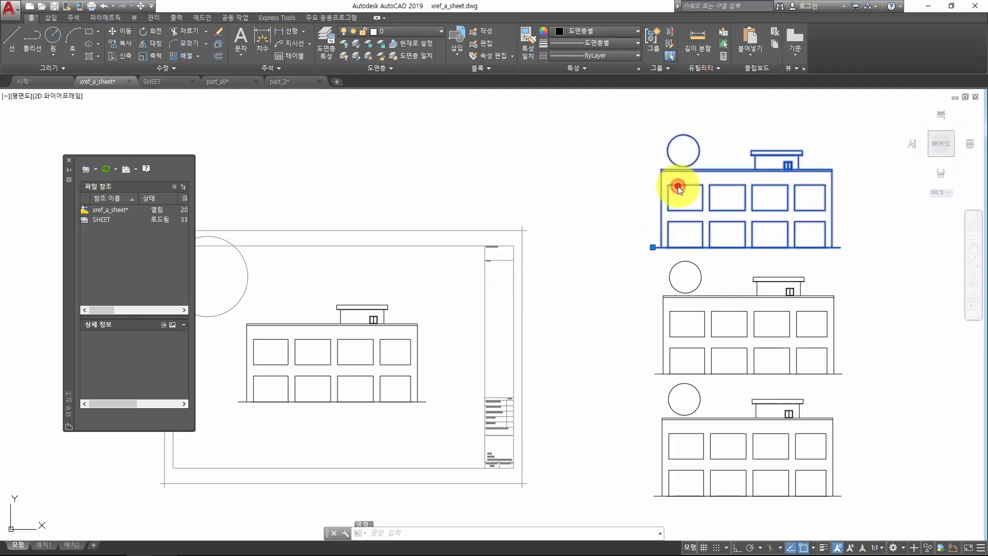
left_click(529, 335)
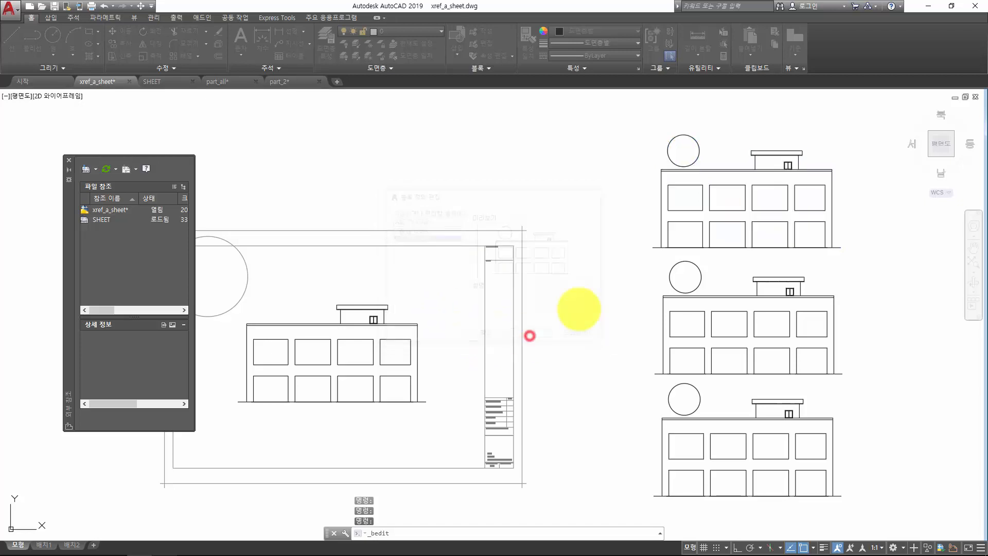